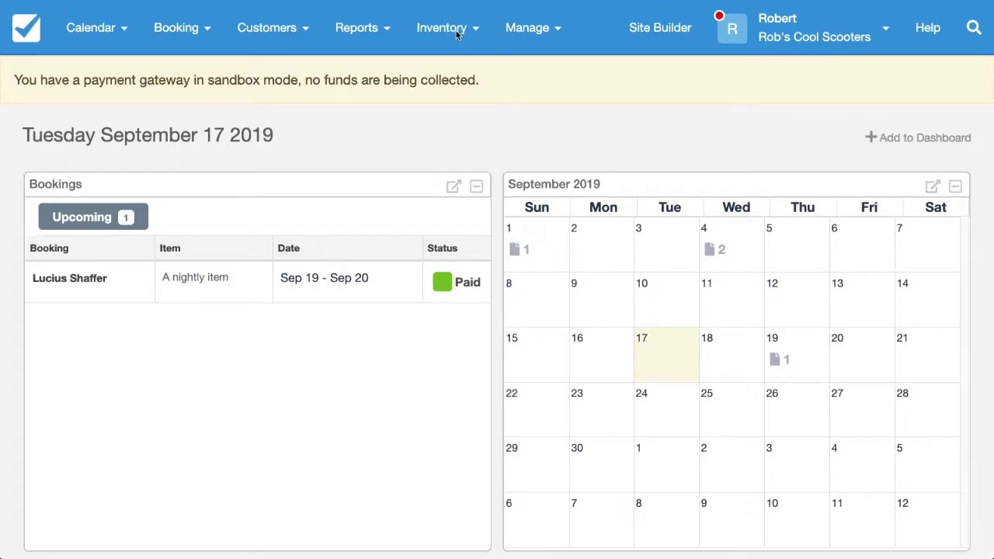
# Start a new inventory item from the Inventory menu
pyautogui.click(445, 33)
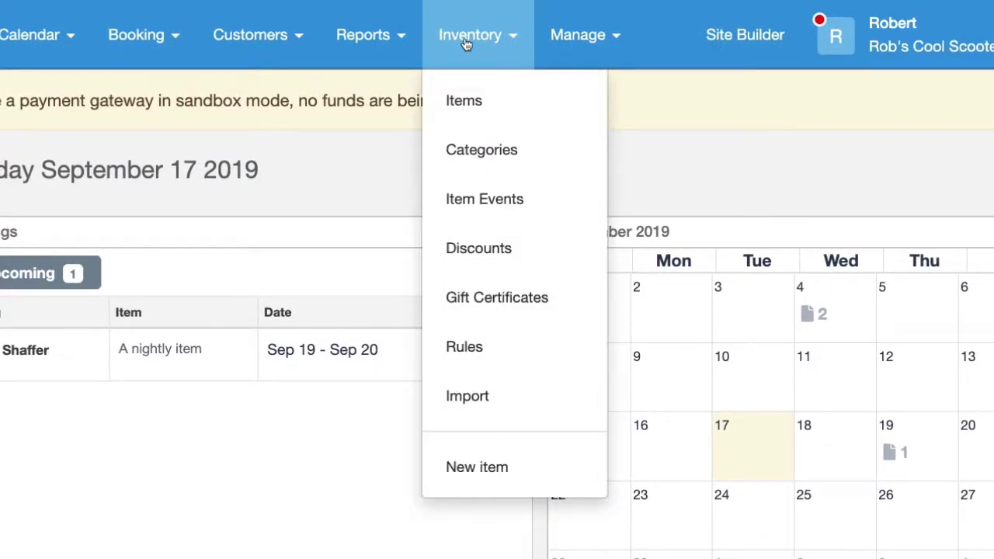
pyautogui.click(464, 469)
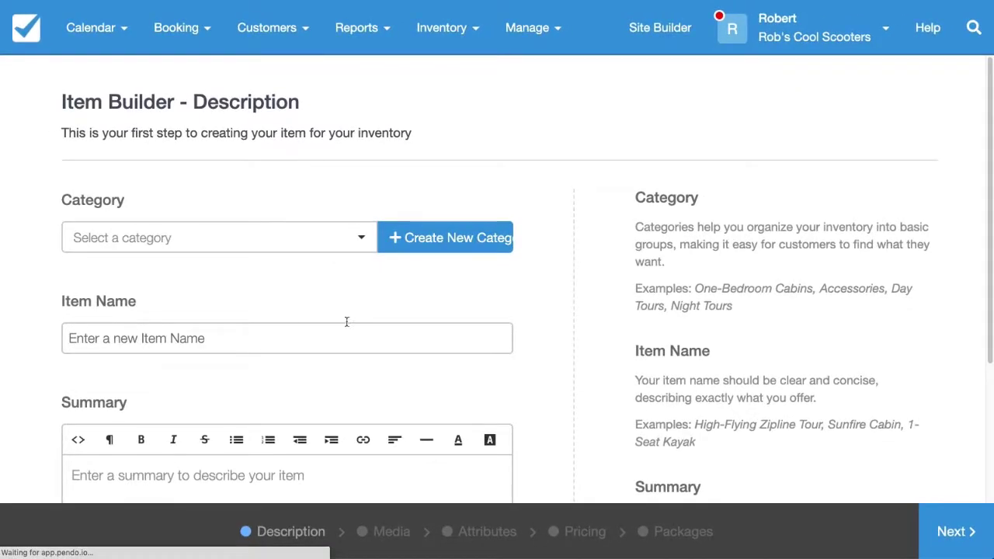
# Name the new item 'Downtown Tour'
pyautogui.click(249, 338)
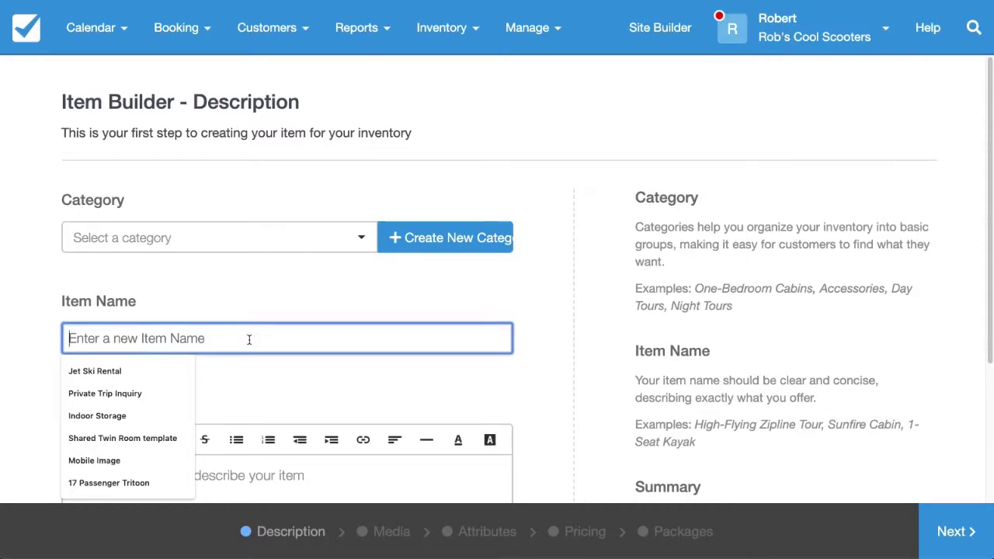
pyautogui.write('Downtoan')
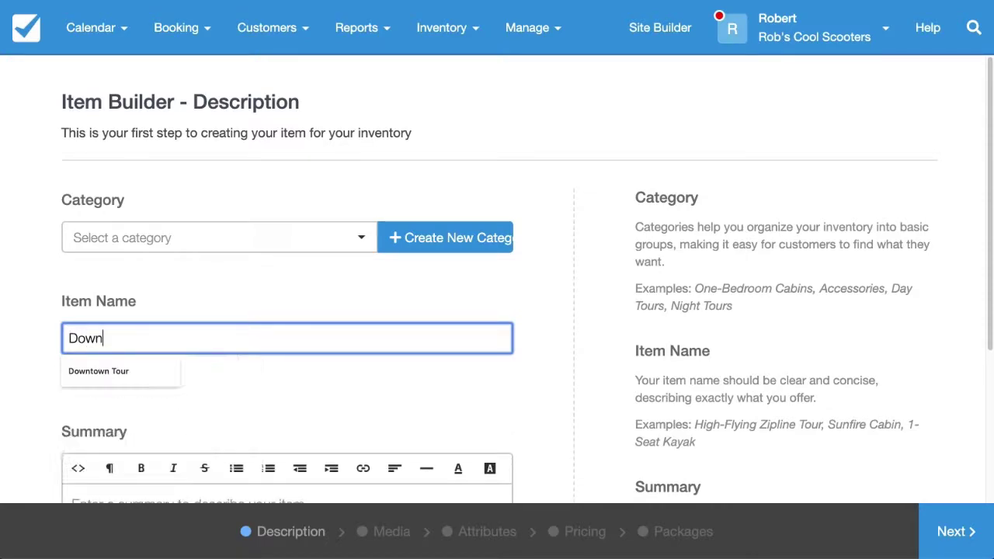
pyautogui.press('BackSpace')
pyautogui.press('BackSpace')
pyautogui.write('wn Tour')
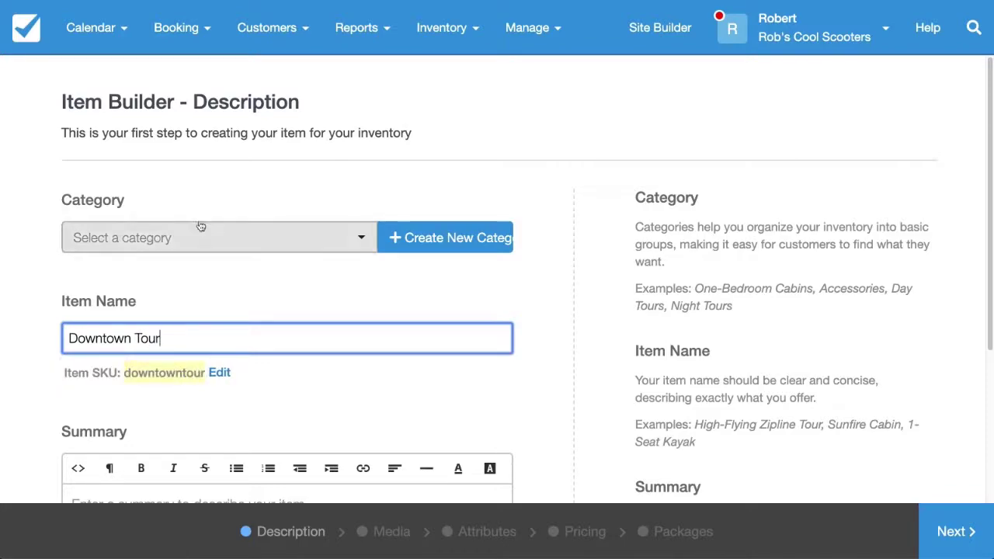
# Create a new 'Local Tours' category for the item and continue to the Media step
pyautogui.click(423, 243)
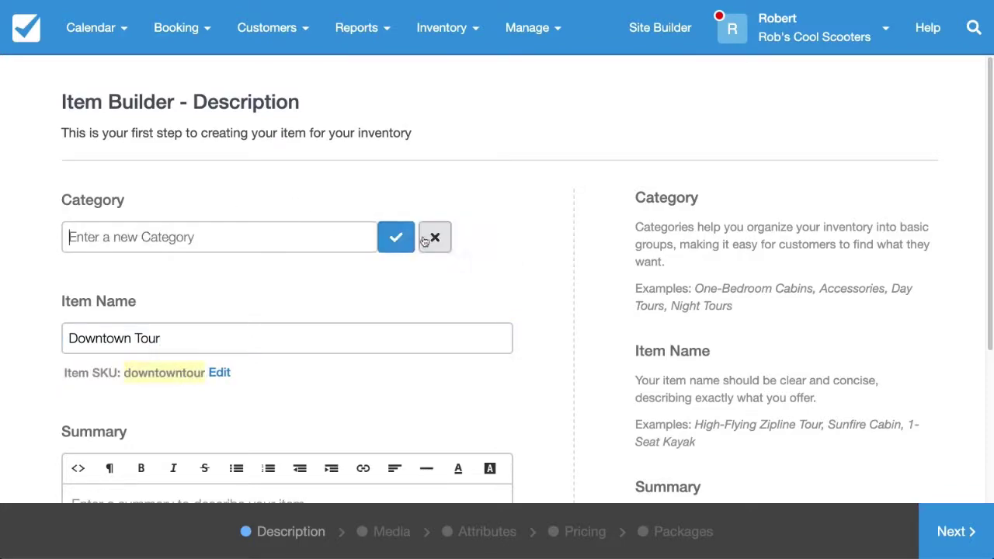
pyautogui.click(179, 238)
pyautogui.write('Local Tours')
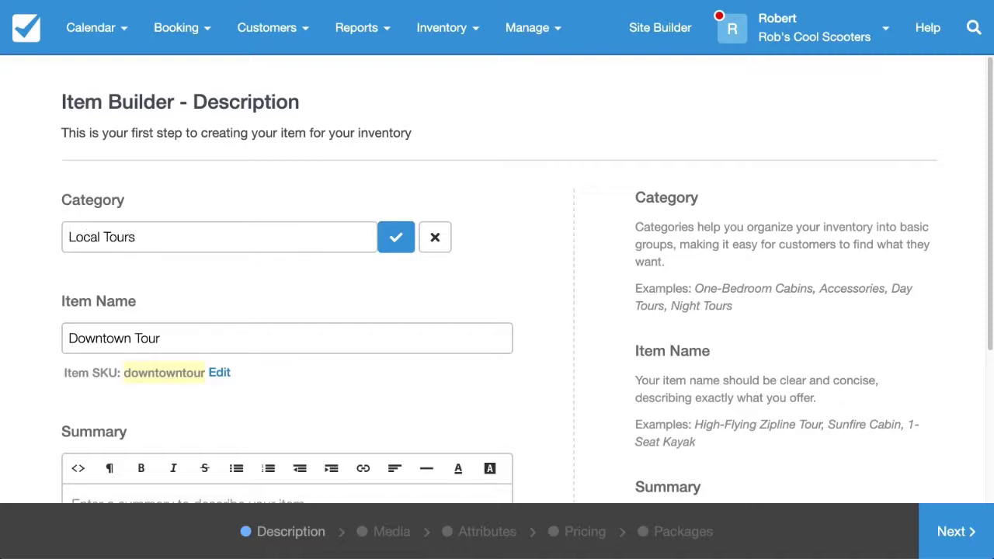
pyautogui.click(395, 237)
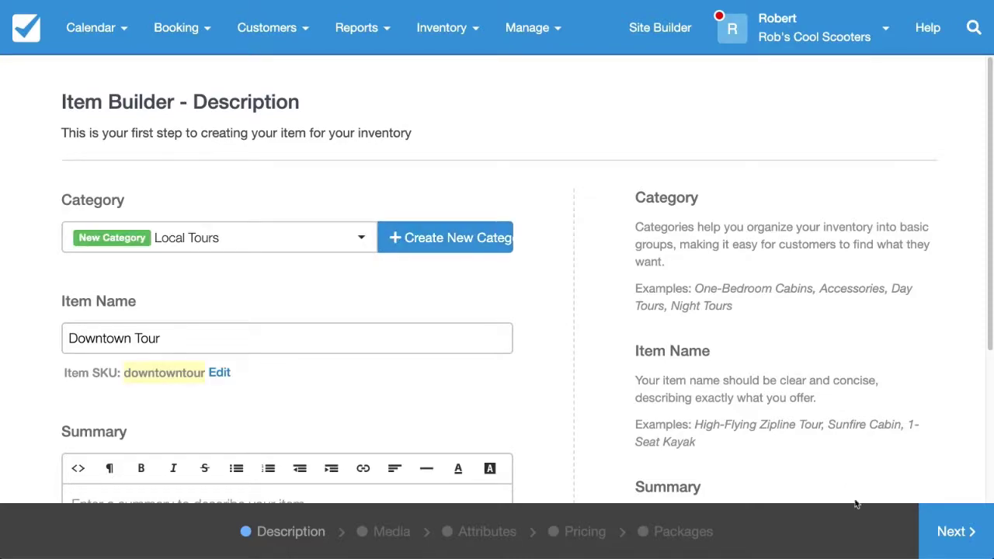
pyautogui.click(960, 532)
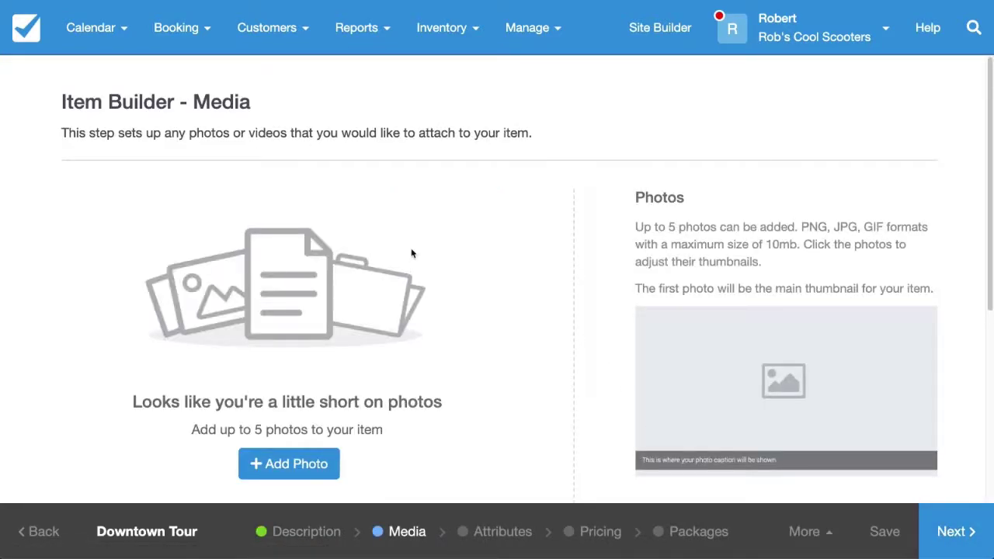
# Skip the Media step without photos and start a new parameter on the Attributes page
pyautogui.scroll(-3, 474, 258)
pyautogui.scroll(1, 500, 268)
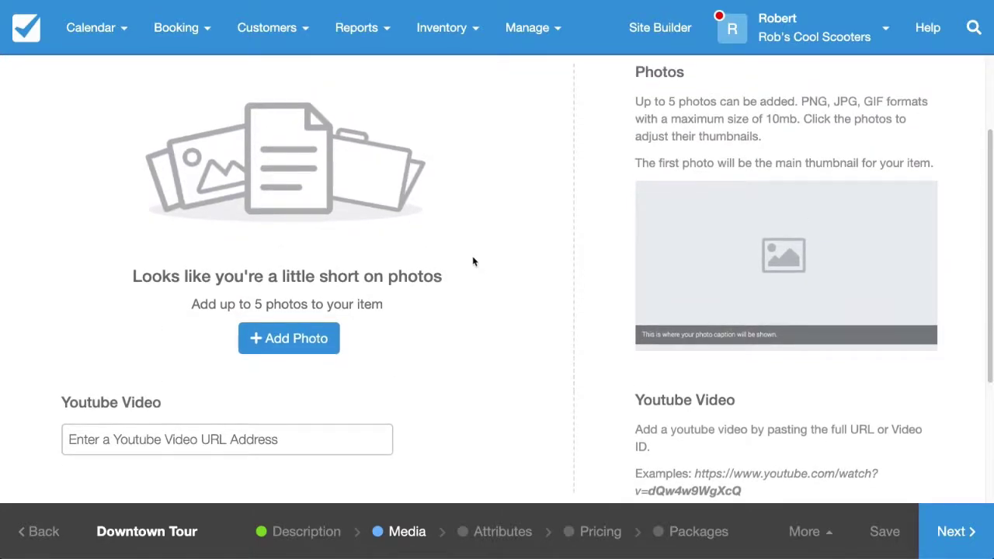
pyautogui.click(951, 536)
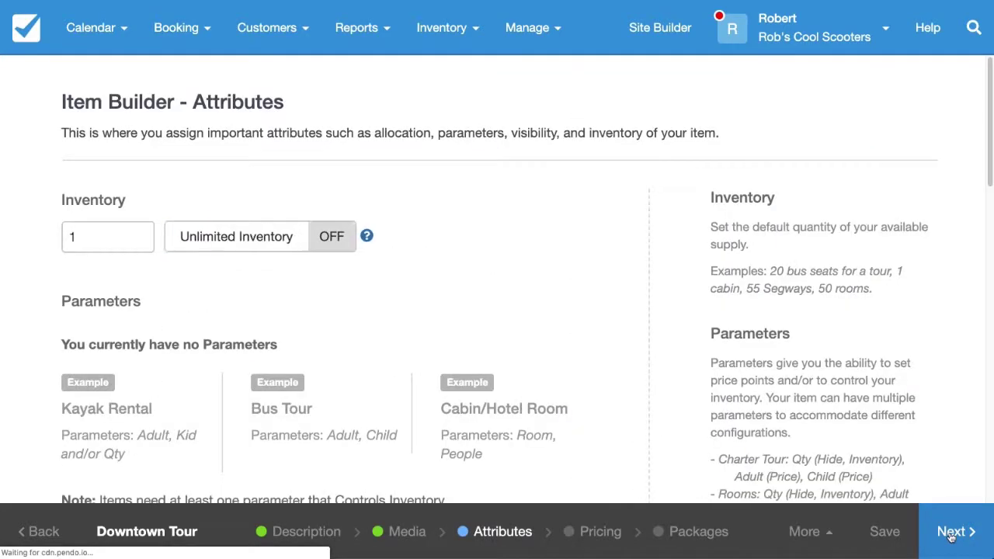
pyautogui.scroll(-2, 340, 248)
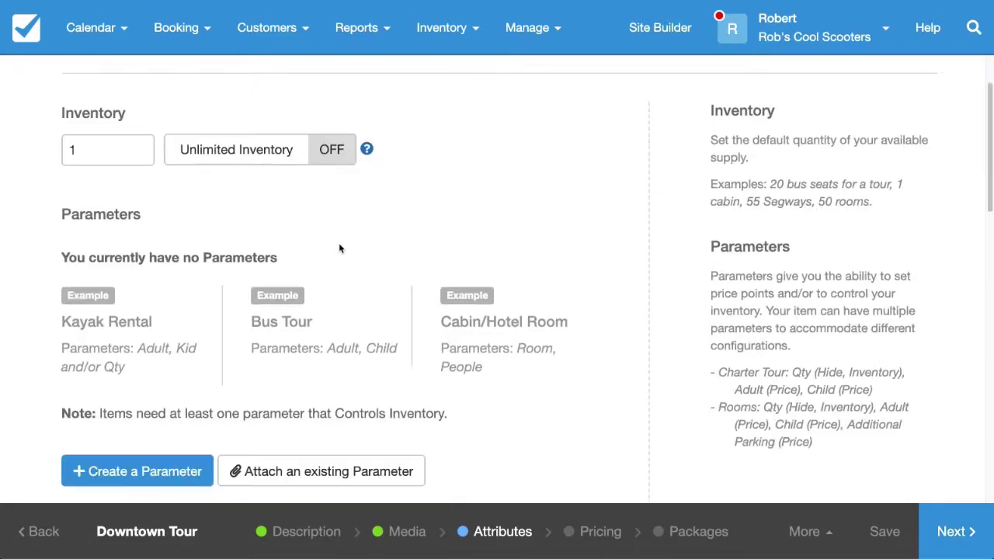
pyautogui.scroll(1, 288, 245)
pyautogui.scroll(-1, 311, 240)
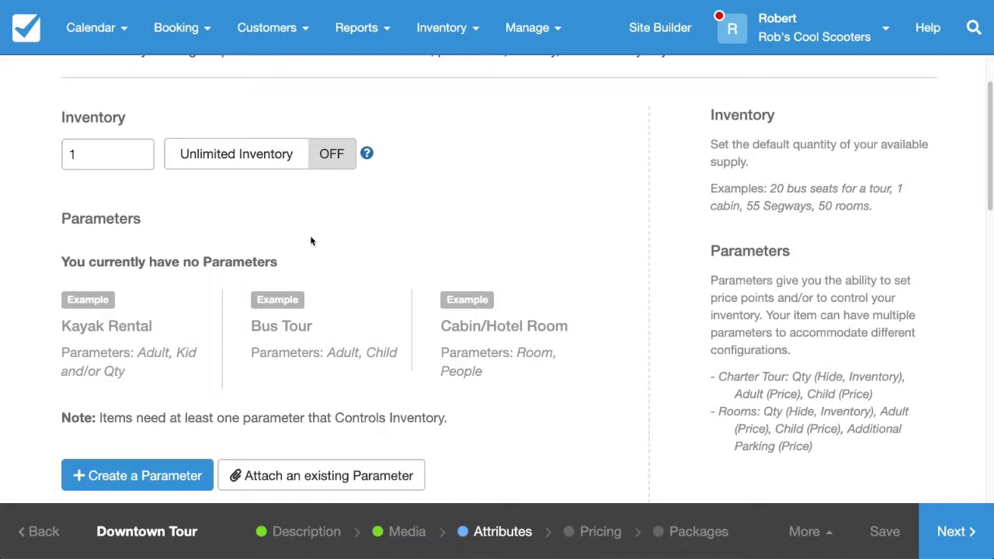
pyautogui.click(143, 474)
# Add a parameter named 'Participants'
pyautogui.click(452, 104)
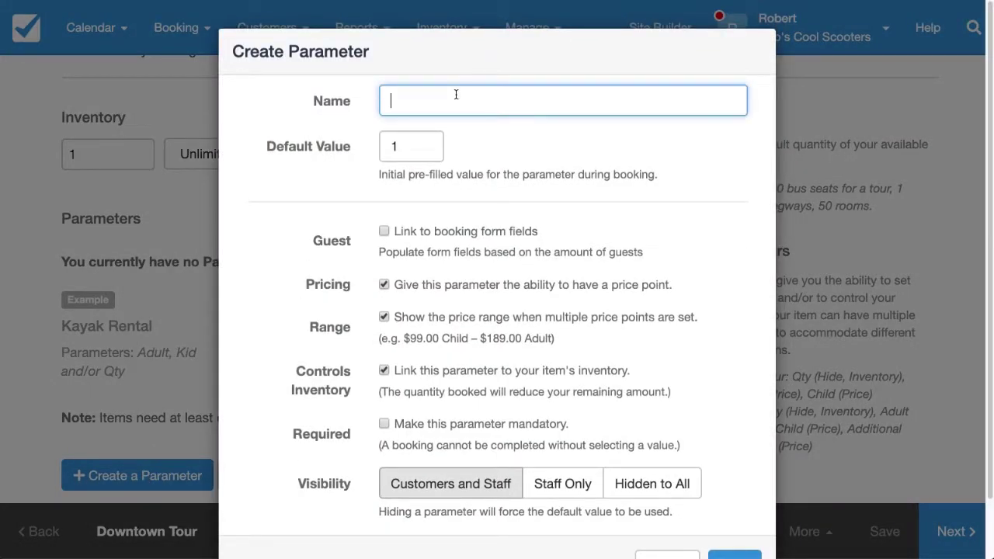
pyautogui.write('Participants')
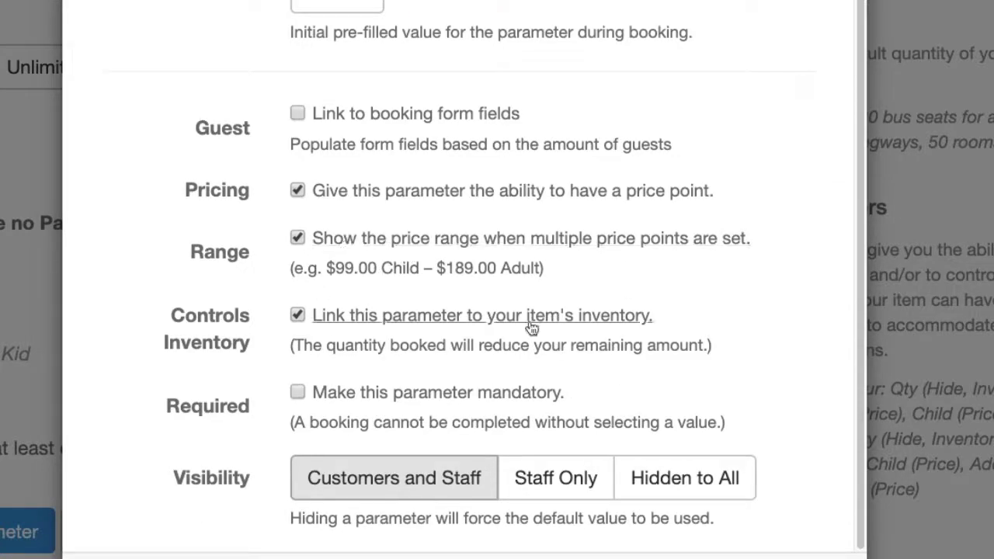
pyautogui.scroll(-1, 389, 319)
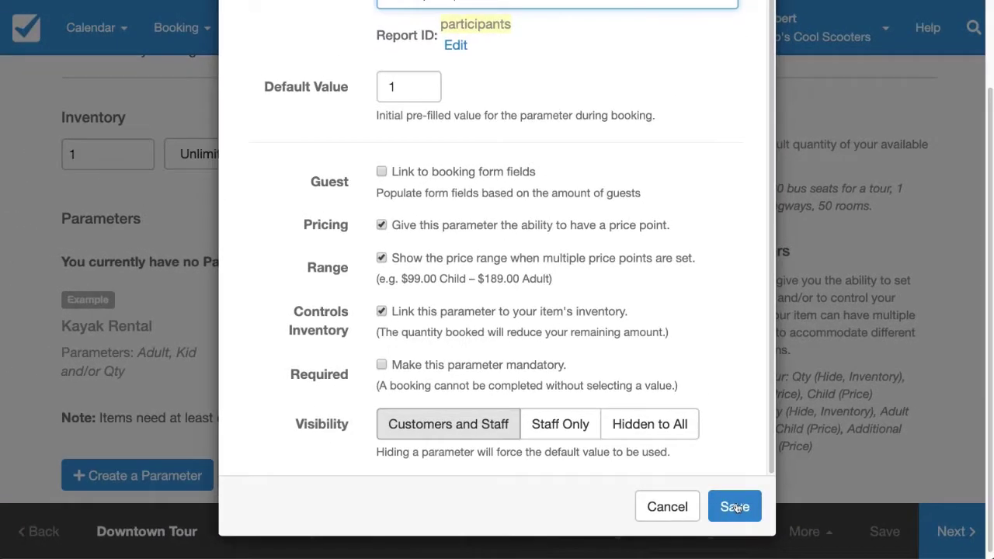
pyautogui.click(735, 506)
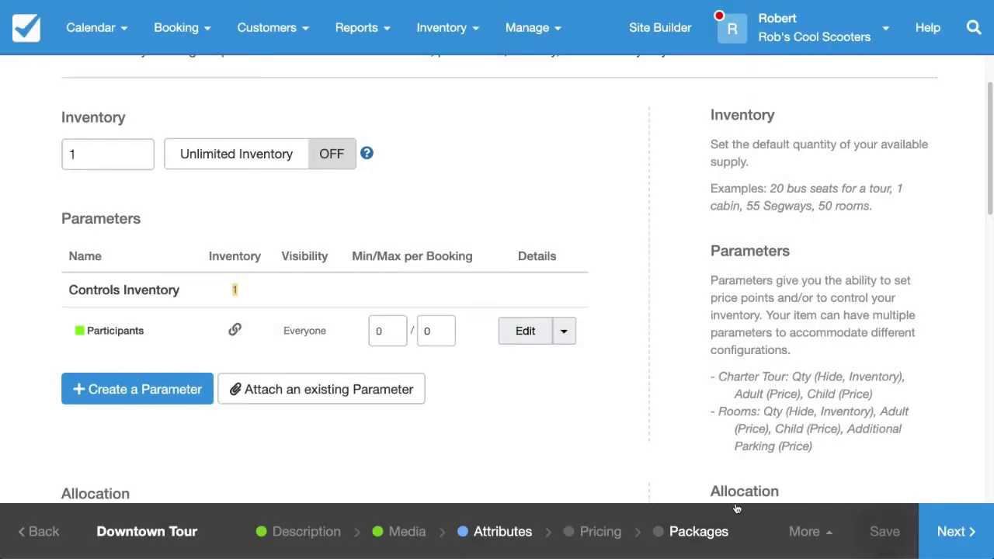
# Set the inventory to 16, save the attributes, and continue to pricing
pyautogui.doubleClick(100, 154)
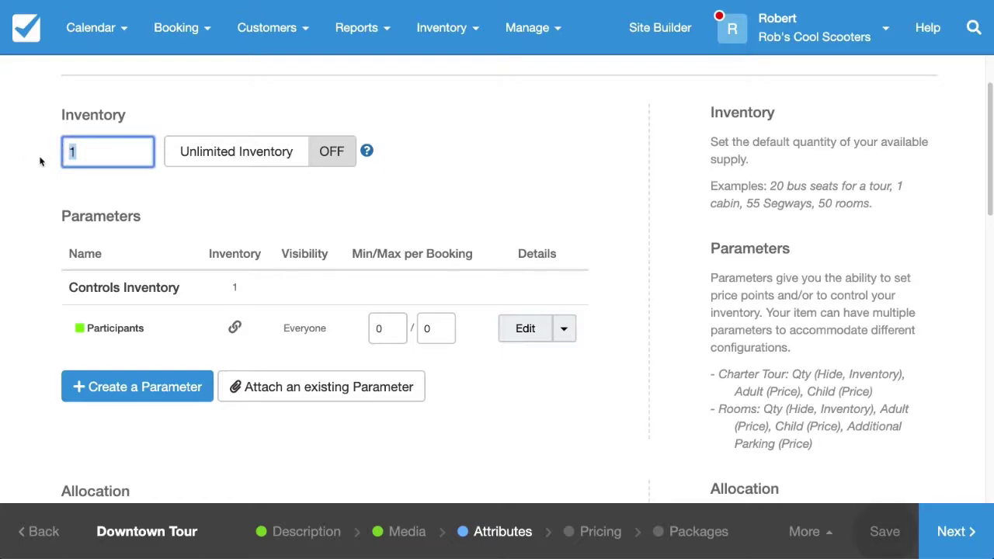
pyautogui.write('16')
pyautogui.click(533, 174)
pyautogui.click(883, 532)
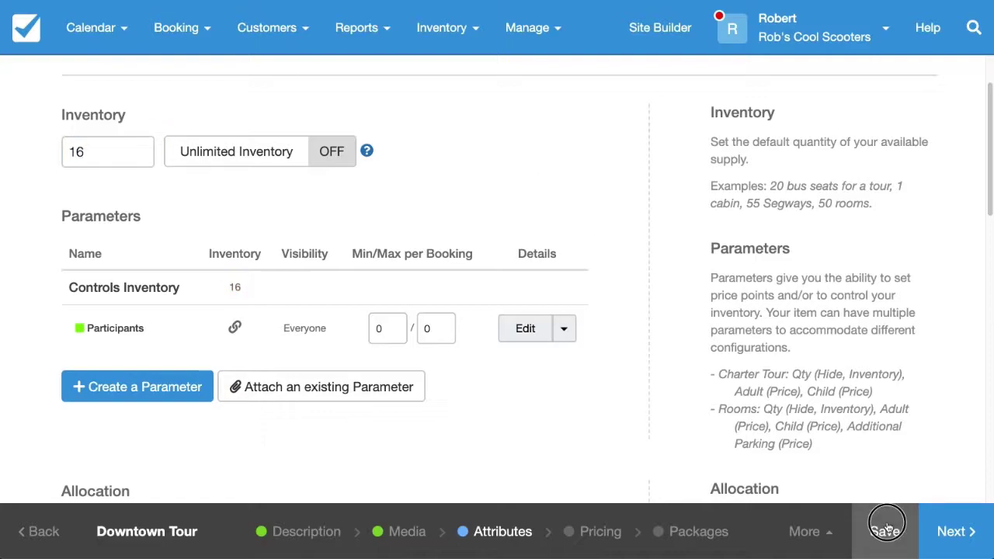
pyautogui.click(960, 532)
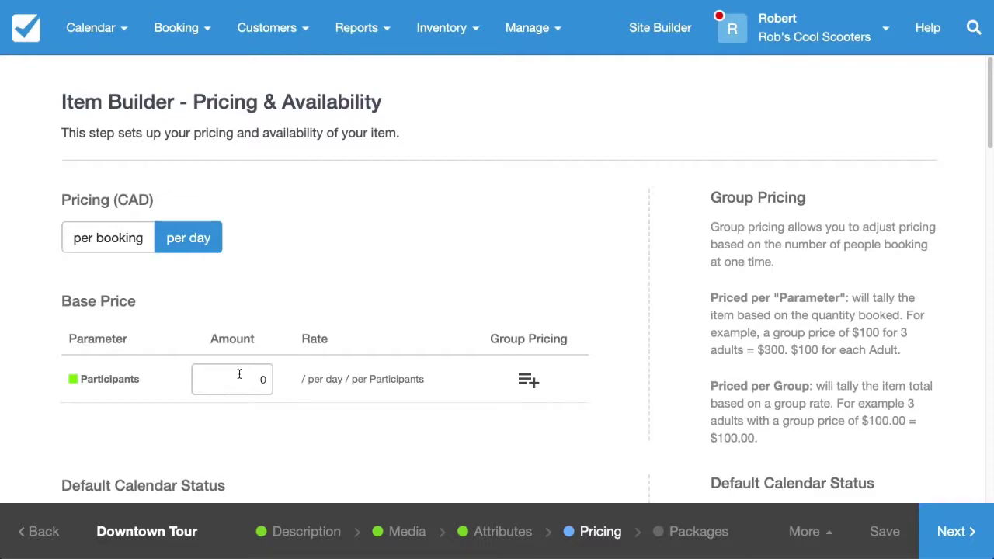
# Set the Participants base price to 20 per day and save it
pyautogui.click(243, 381)
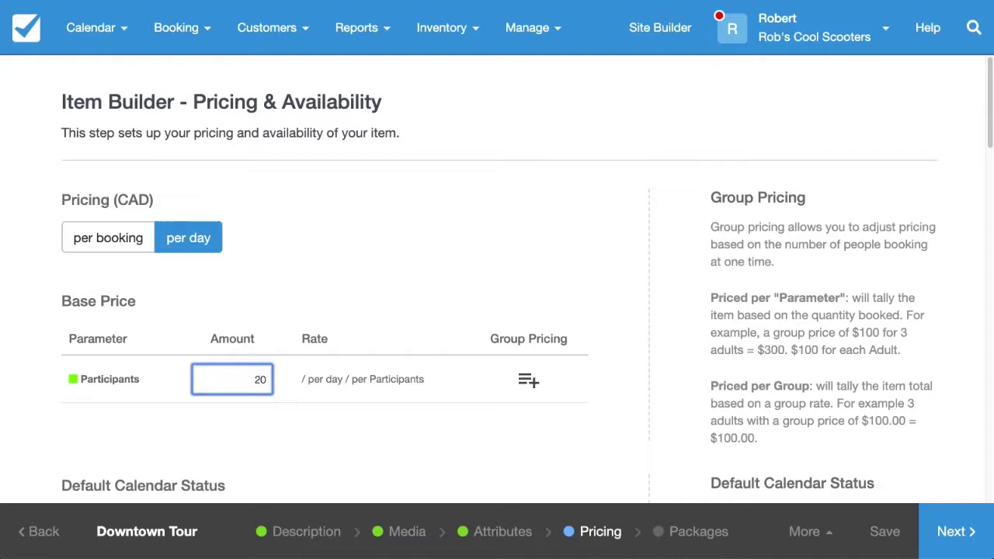
pyautogui.click(897, 534)
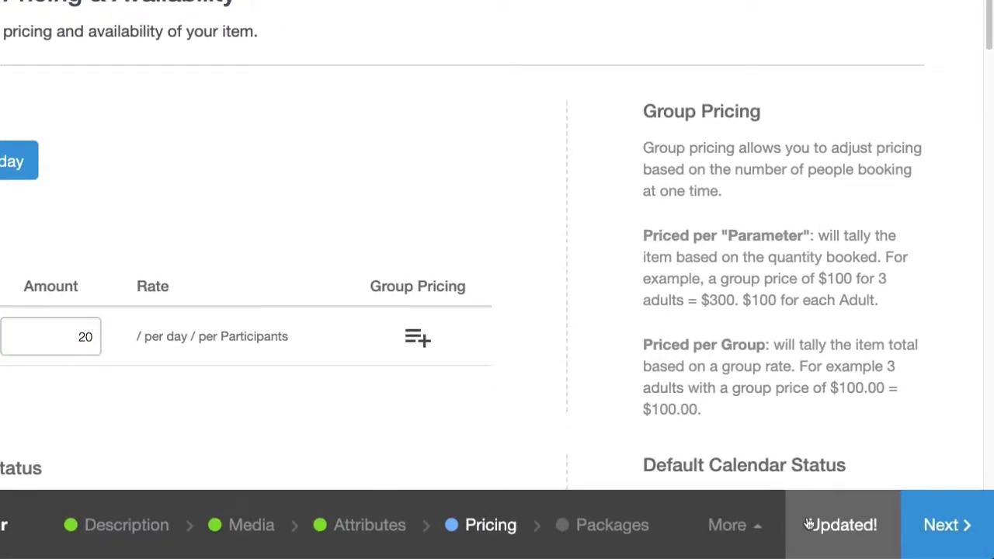
pyautogui.click(731, 527)
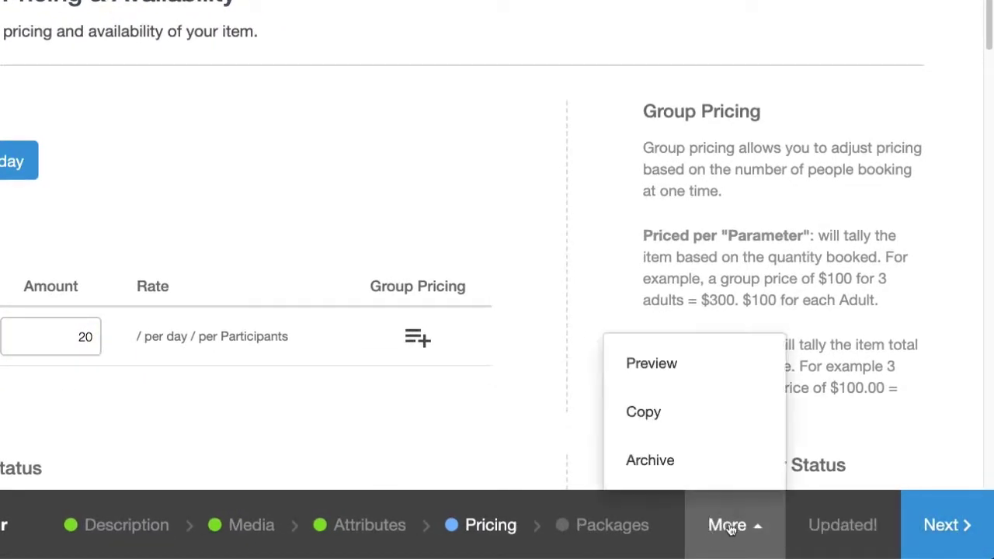
# Preview a 1-participant Downtown Tour booking from Sep 18 to Sep 21, totalling $80.00
pyautogui.click(664, 365)
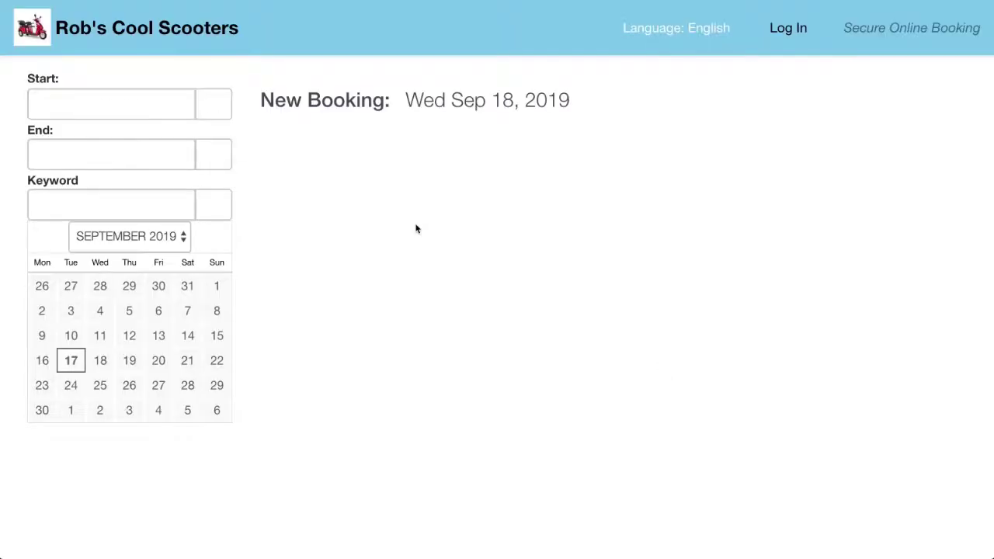
pyautogui.click(319, 200)
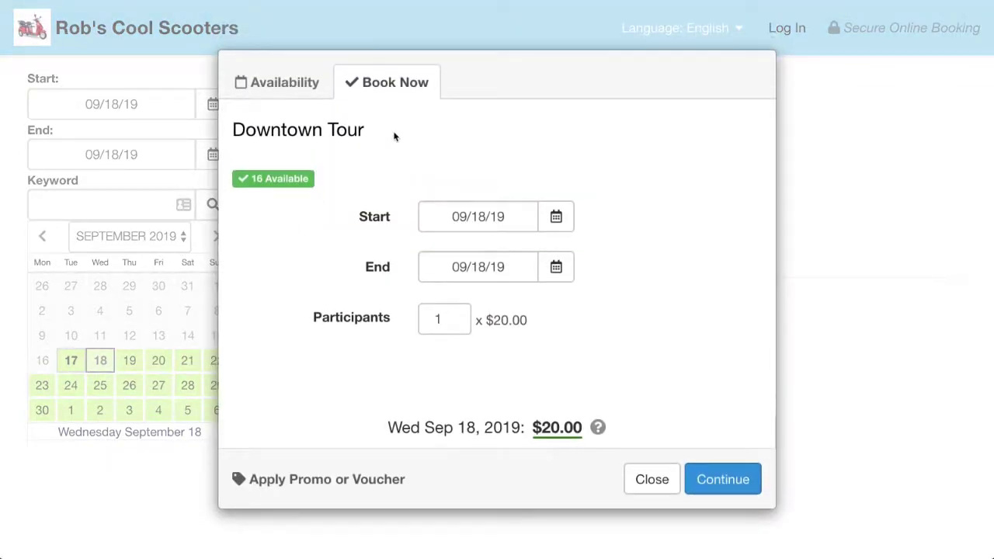
pyautogui.click(464, 316)
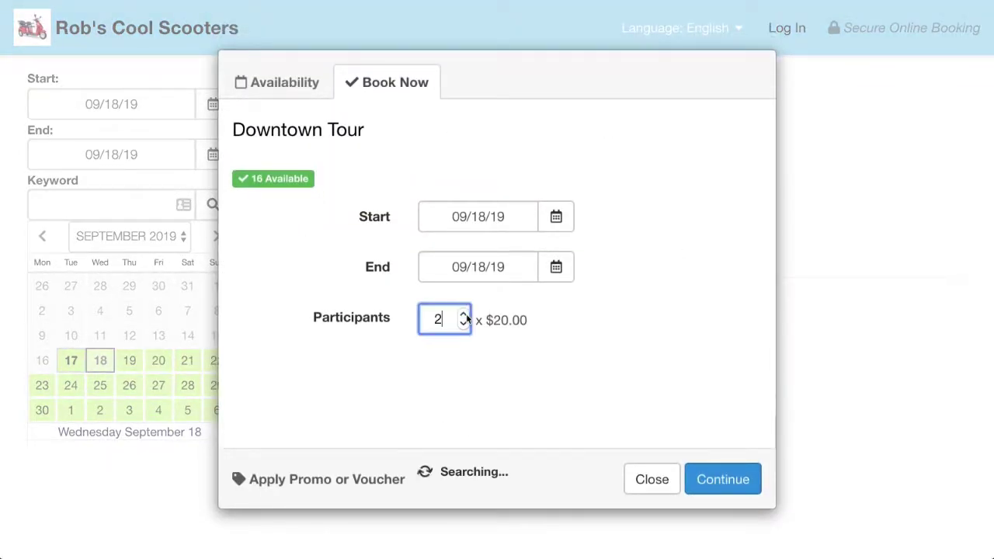
pyautogui.click(464, 316)
pyautogui.click(464, 324)
pyautogui.click(465, 324)
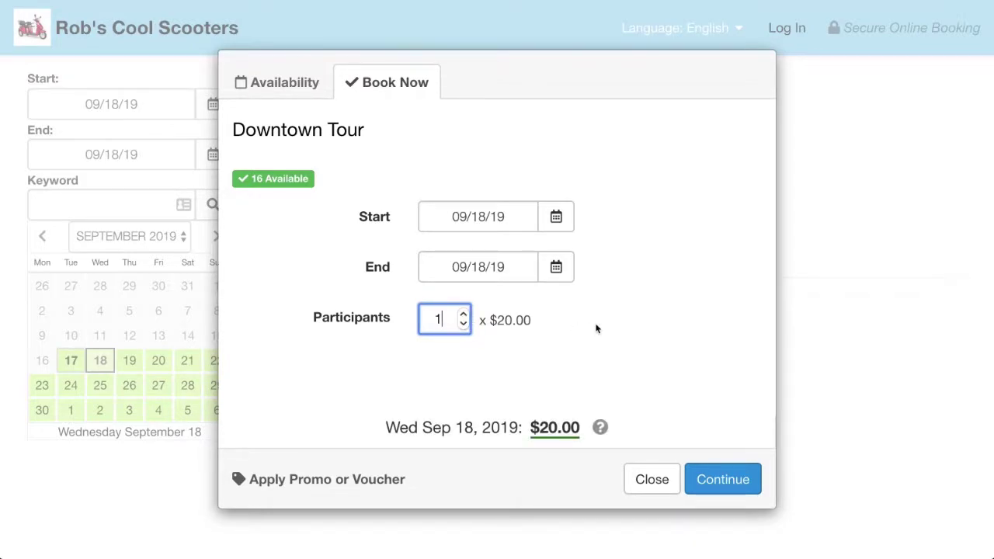
pyautogui.click(475, 269)
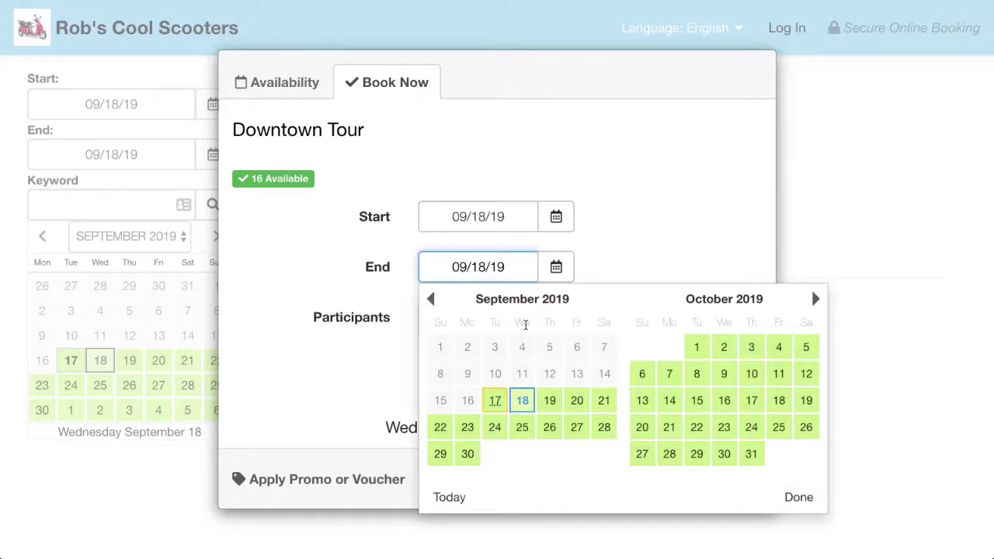
pyautogui.click(604, 400)
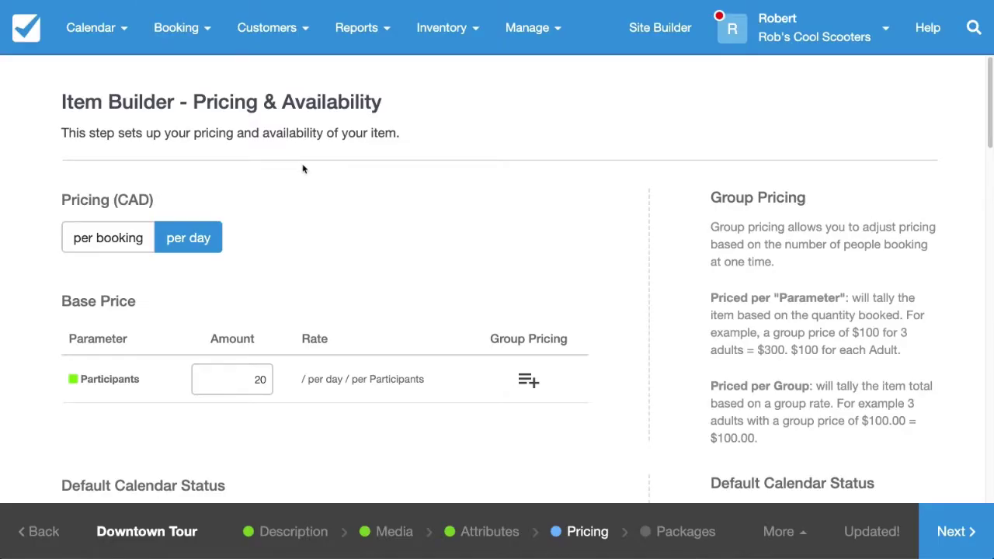
# Set a Fixed Length of 1 day on the Attributes step and save
pyautogui.click(490, 535)
pyautogui.scroll(-6, 306, 222)
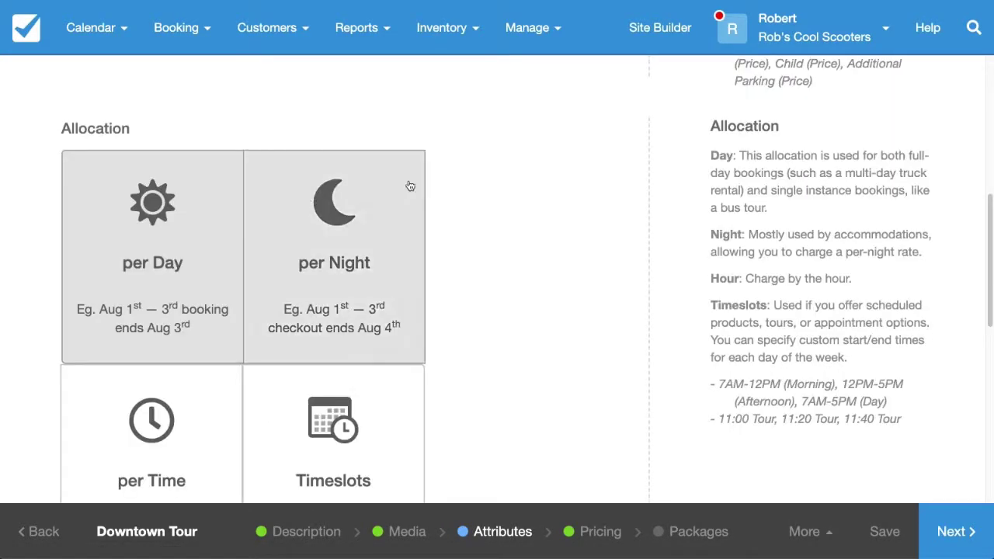
pyautogui.scroll(-5, 435, 191)
pyautogui.click(147, 261)
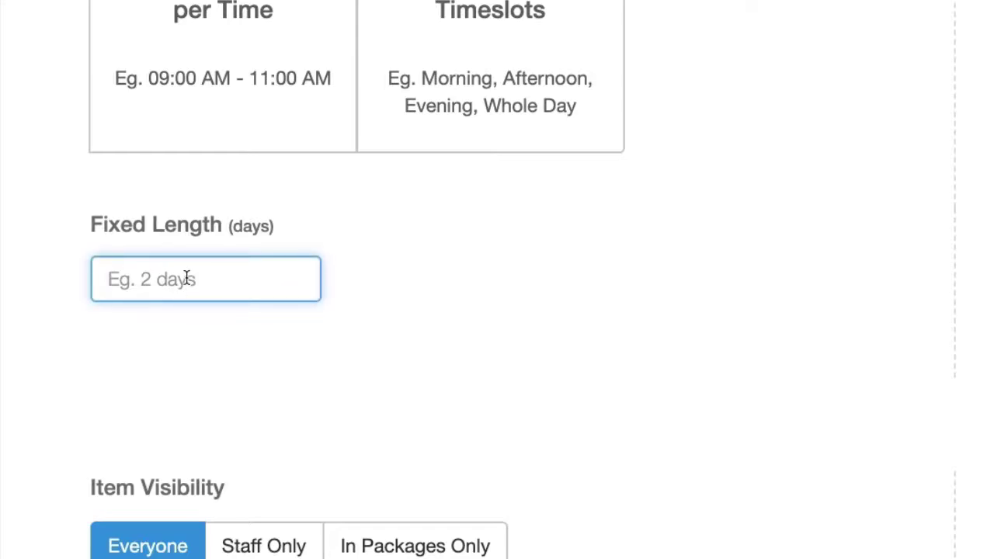
pyautogui.write('1')
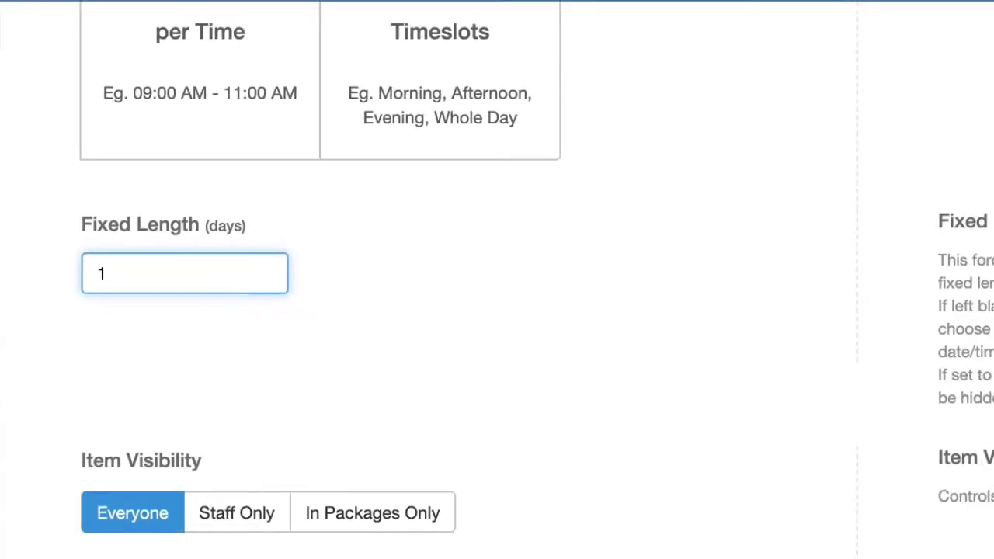
pyautogui.click(881, 535)
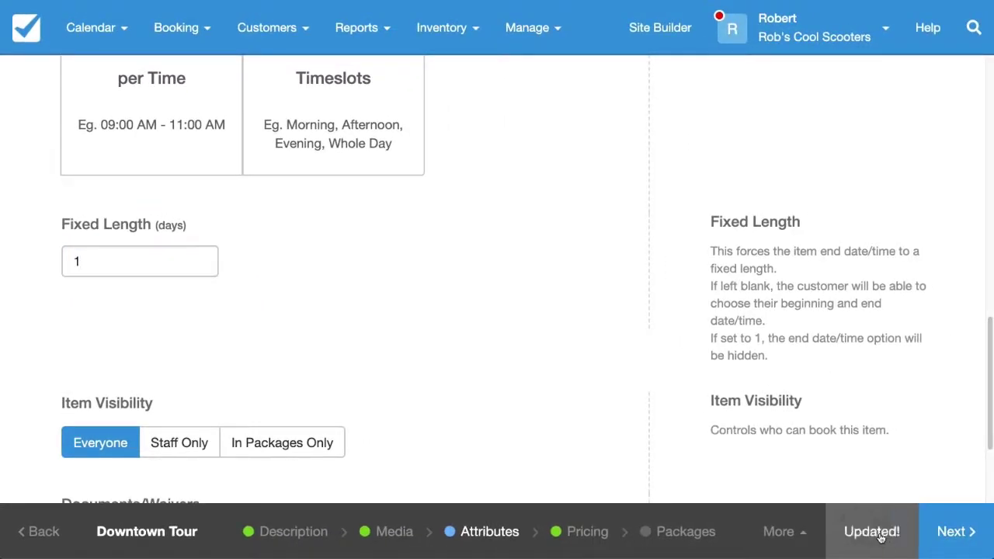
pyautogui.click(789, 532)
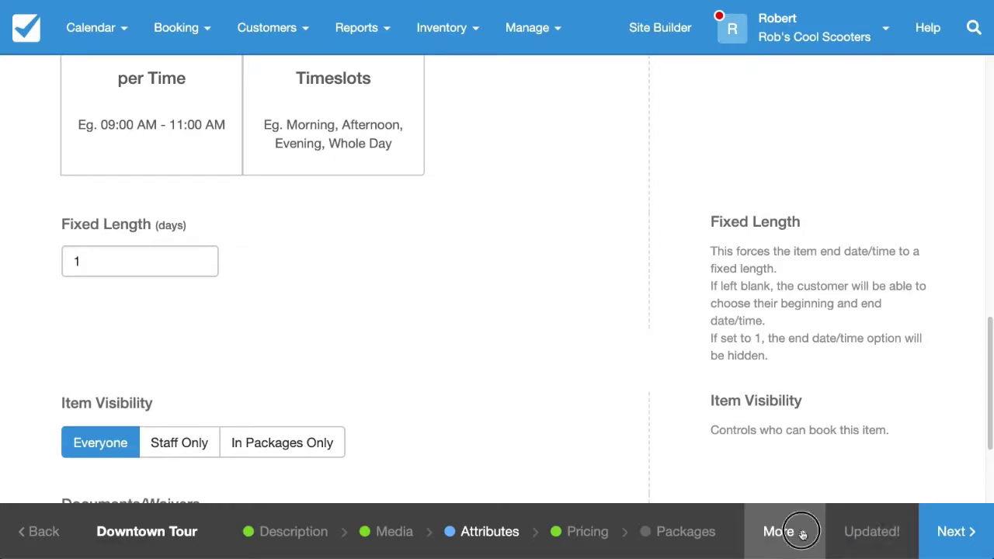
# Preview a single-date booking for September 20 with 1 participant, totalling $20.00
pyautogui.click(734, 401)
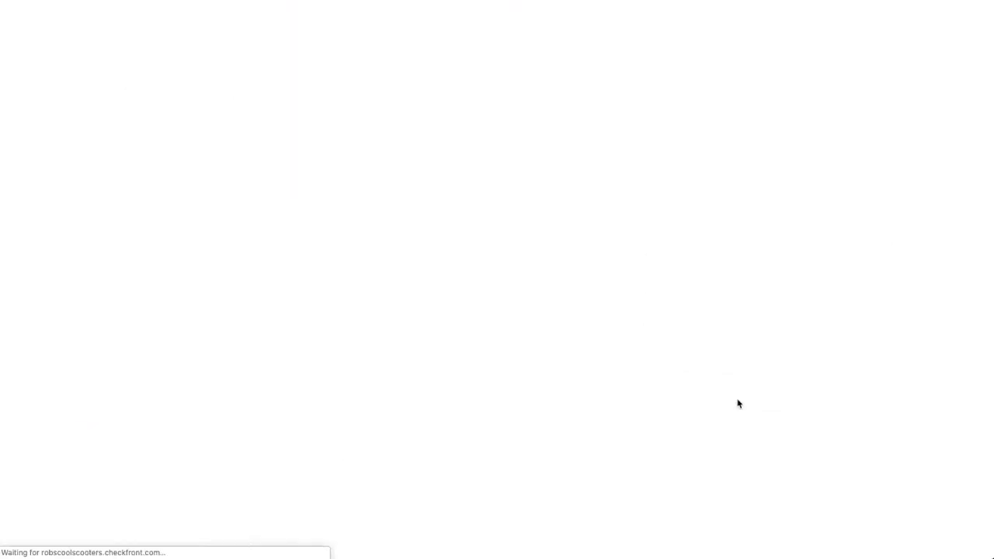
pyautogui.click(361, 208)
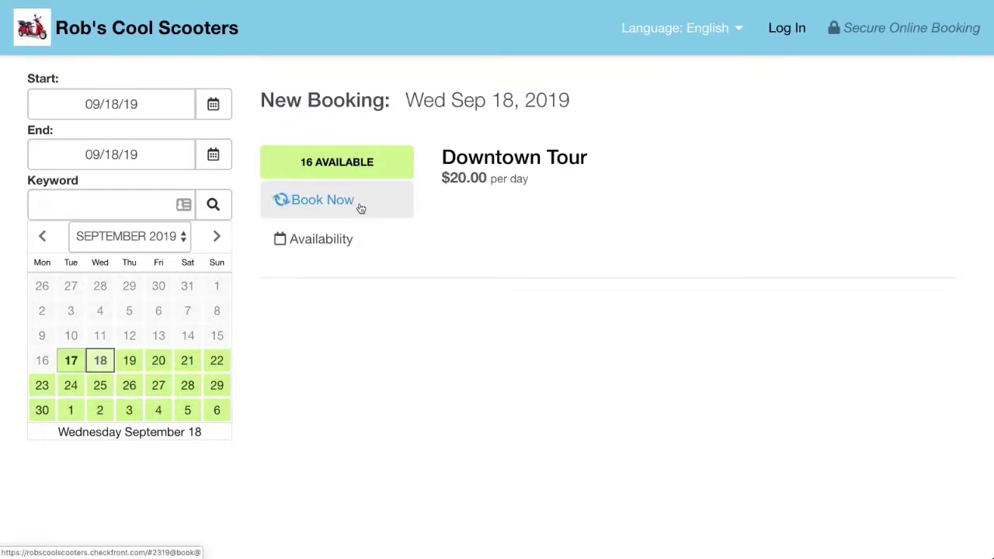
pyautogui.click(480, 217)
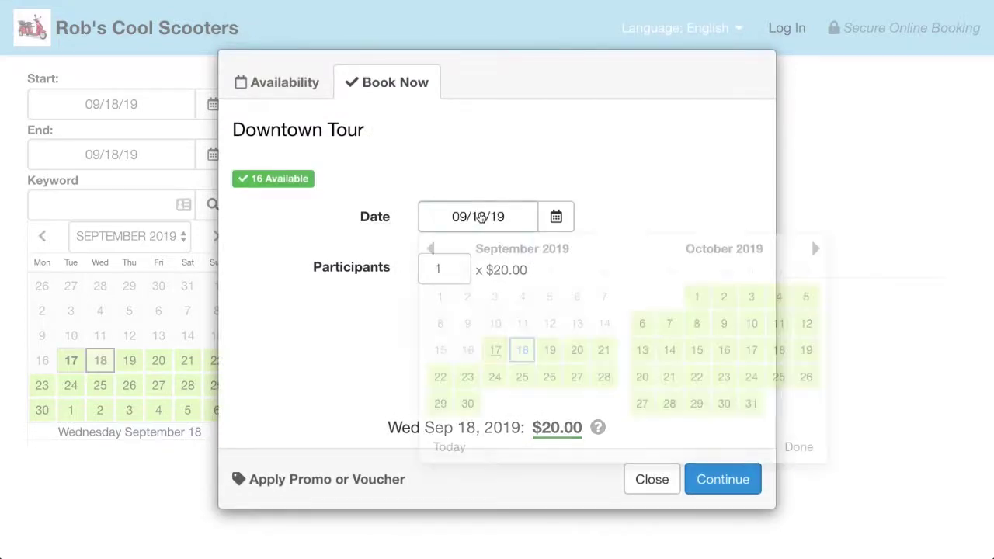
pyautogui.click(551, 349)
pyautogui.click(503, 216)
pyautogui.click(580, 350)
pyautogui.click(463, 265)
pyautogui.click(463, 265)
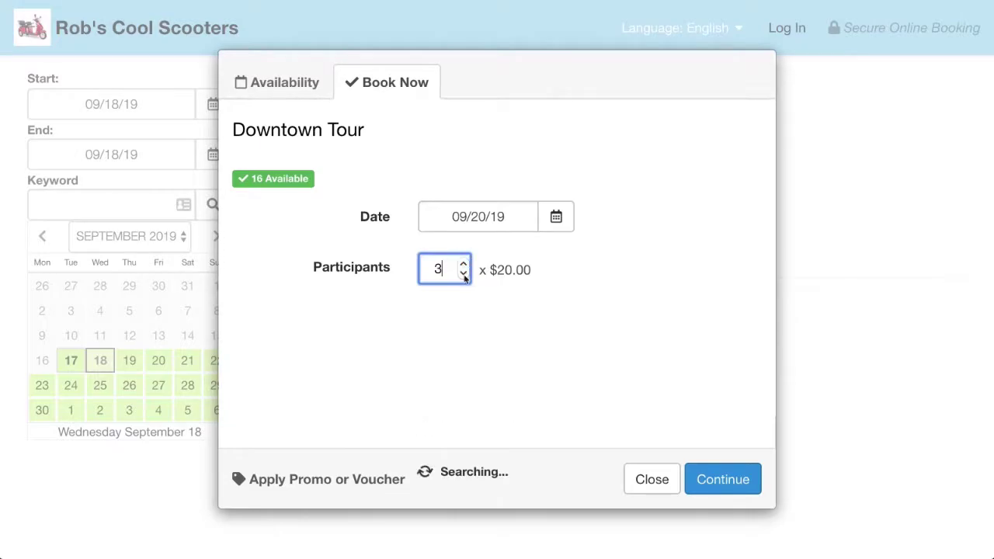
pyautogui.click(463, 273)
pyautogui.click(463, 274)
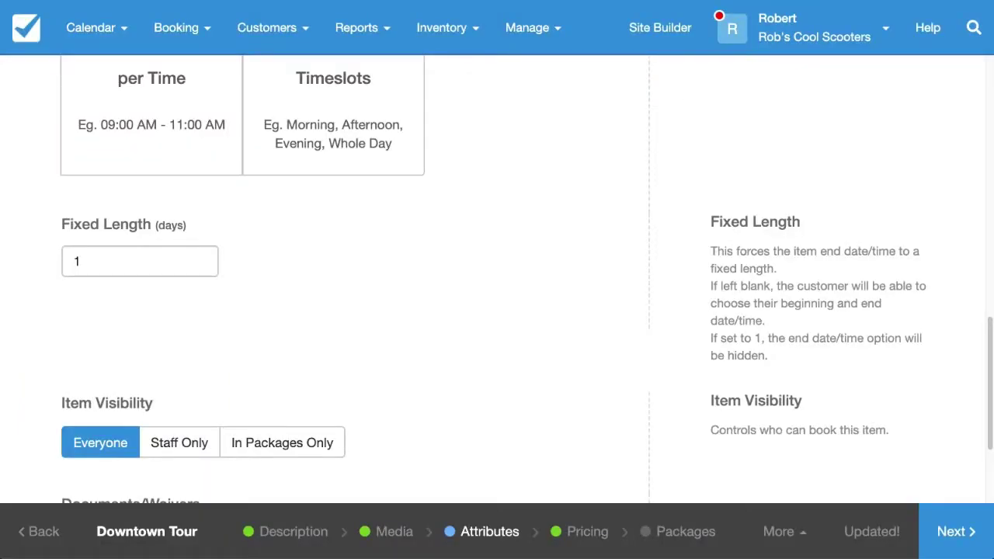
# Switch the allocation to timeslots and add a 09:00 AM–12:00 PM slot
pyautogui.scroll(3, 494, 280)
pyautogui.scroll(3, 526, 260)
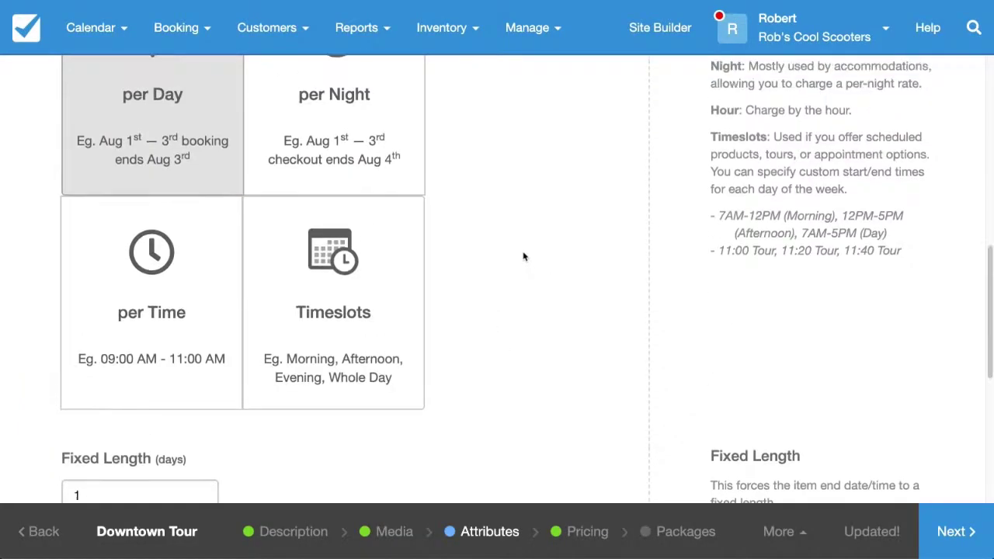
pyautogui.click(331, 263)
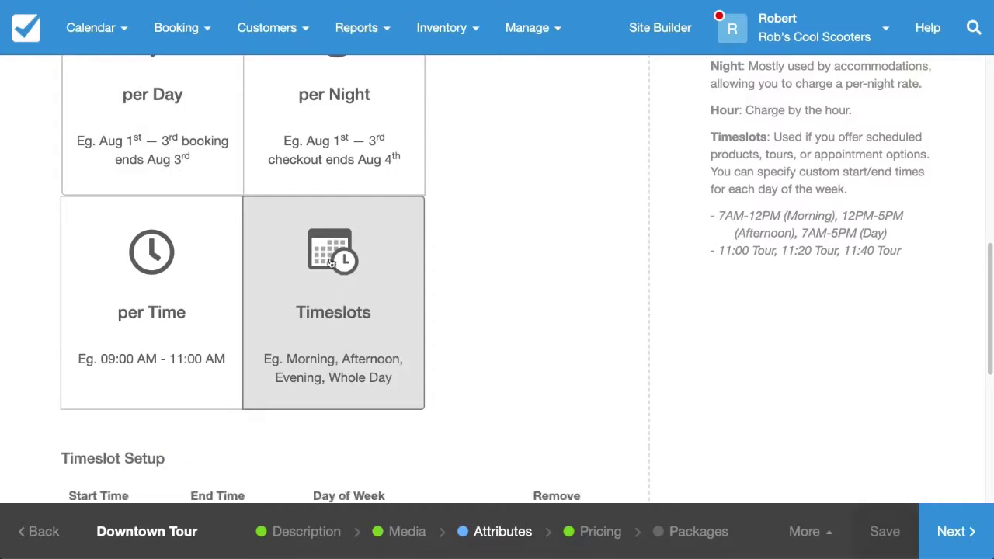
pyautogui.scroll(-9, 520, 170)
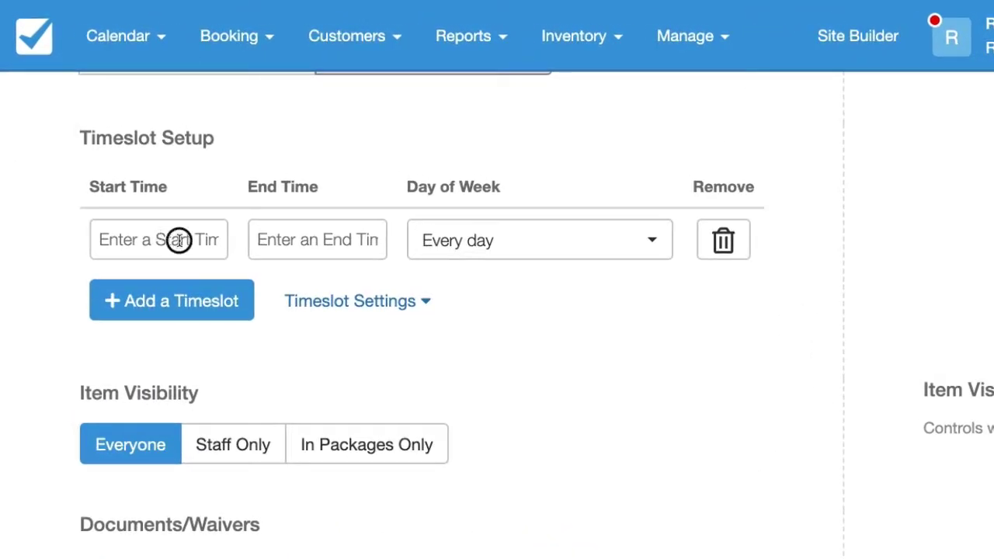
pyautogui.click(137, 184)
pyautogui.write('9:00')
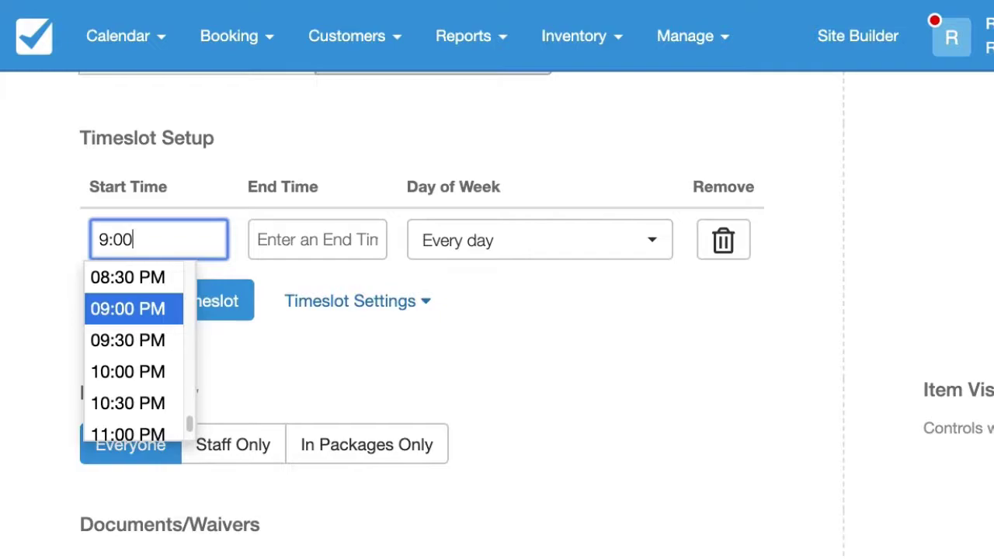
pyautogui.write('am')
pyautogui.click(122, 315)
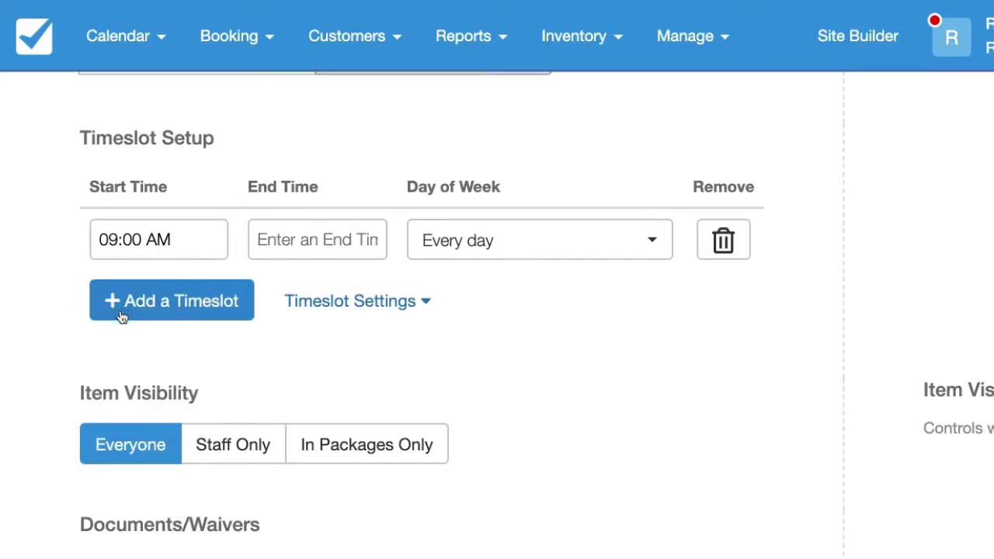
pyautogui.click(288, 233)
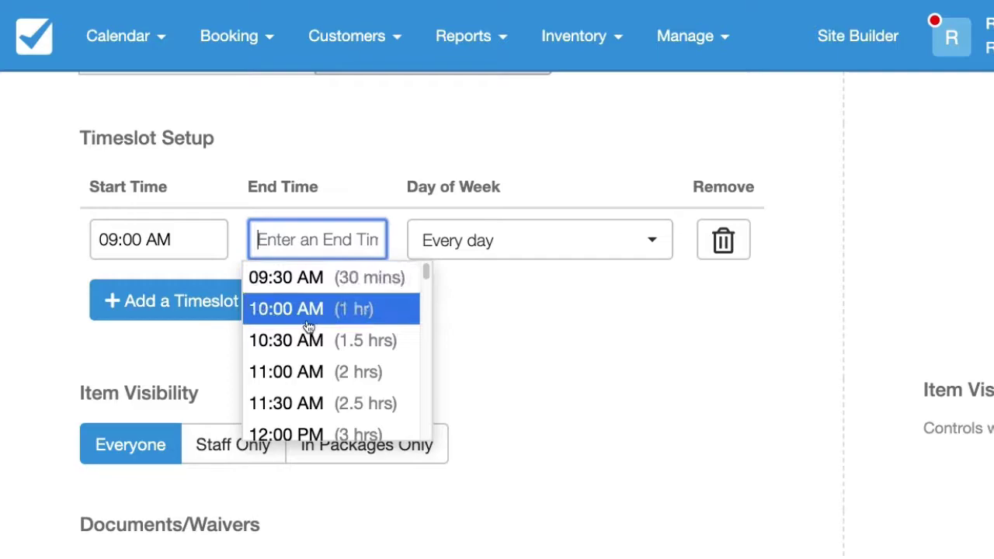
pyautogui.click(322, 431)
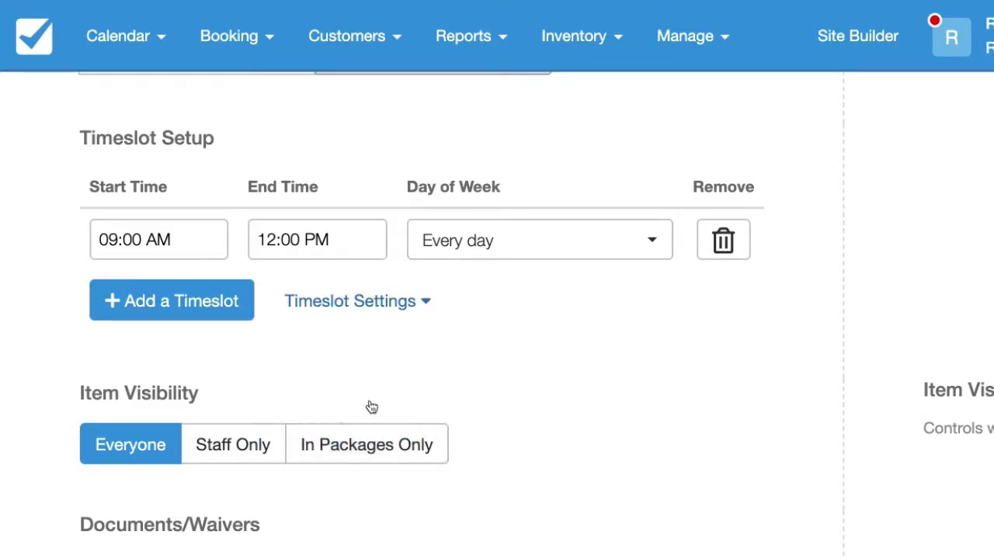
# Add a second 01:00 PM–04:00 PM timeslot, save, and open the booking preview
pyautogui.click(174, 300)
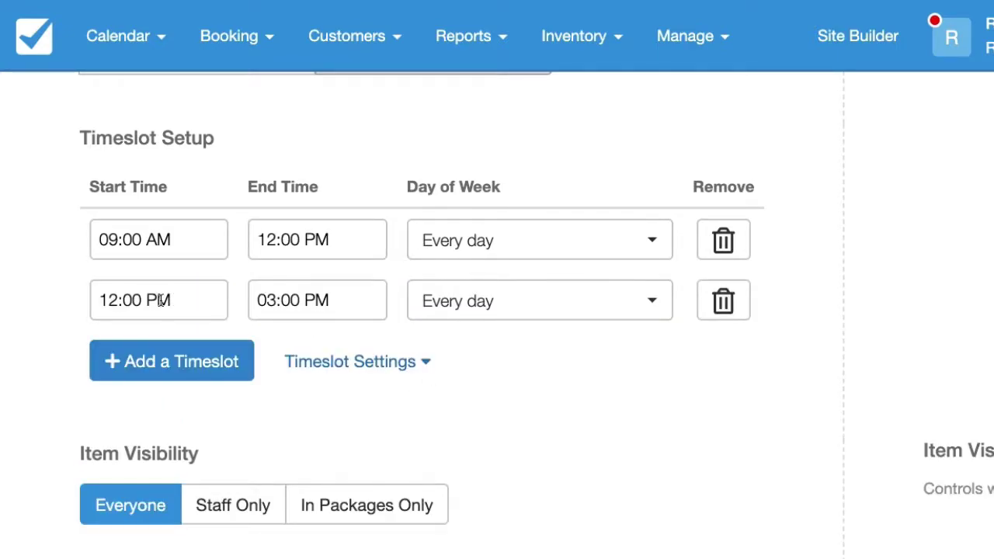
pyautogui.click(123, 301)
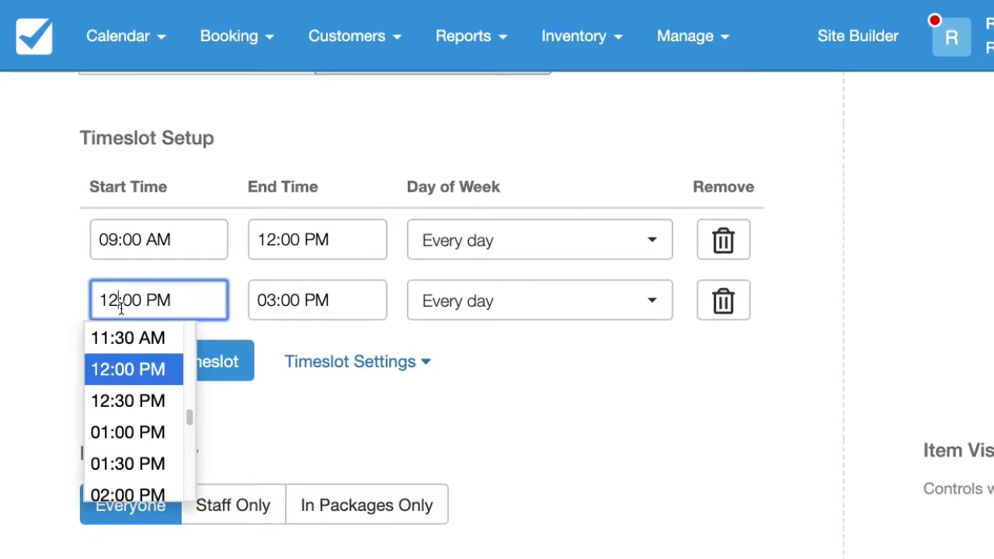
pyautogui.press('BackSpace')
pyautogui.click(317, 300)
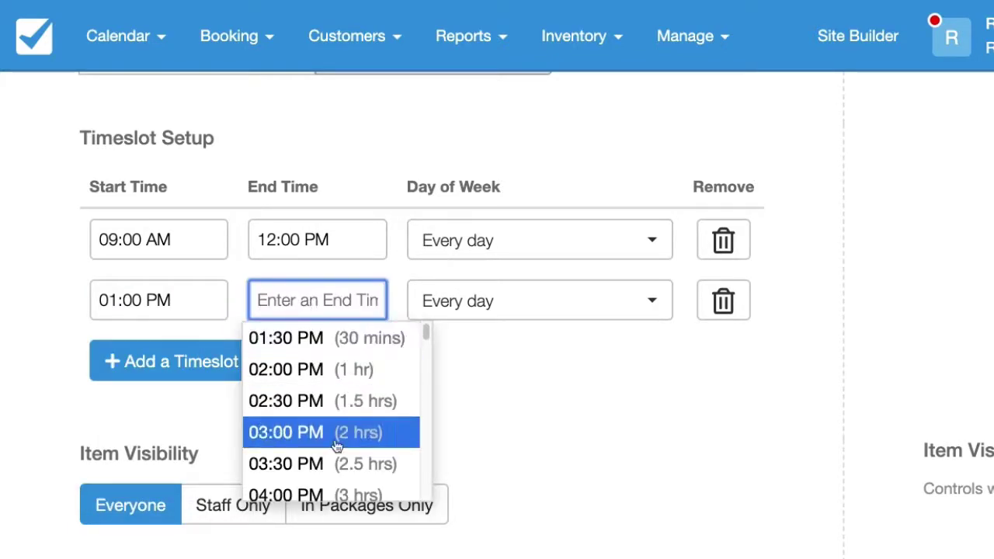
pyautogui.click(315, 495)
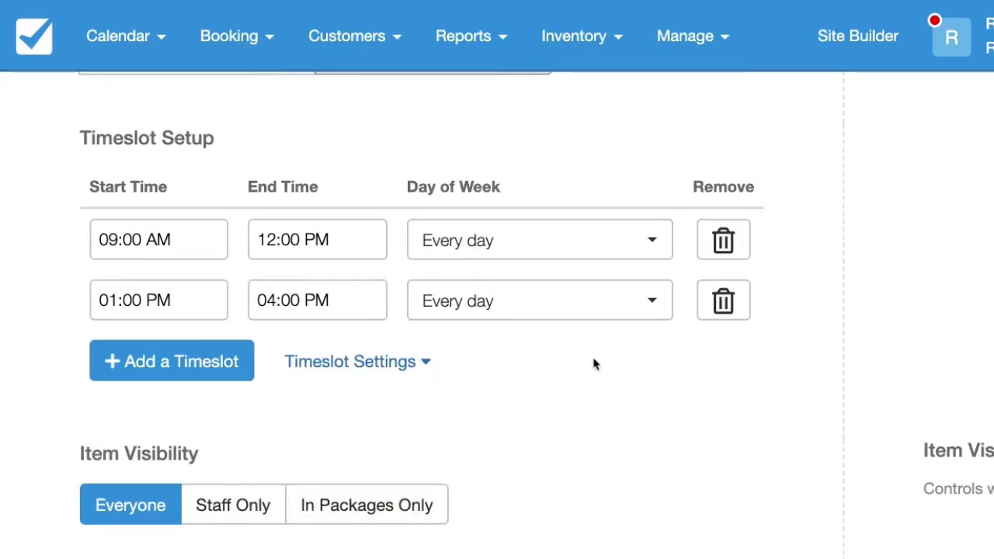
pyautogui.click(876, 531)
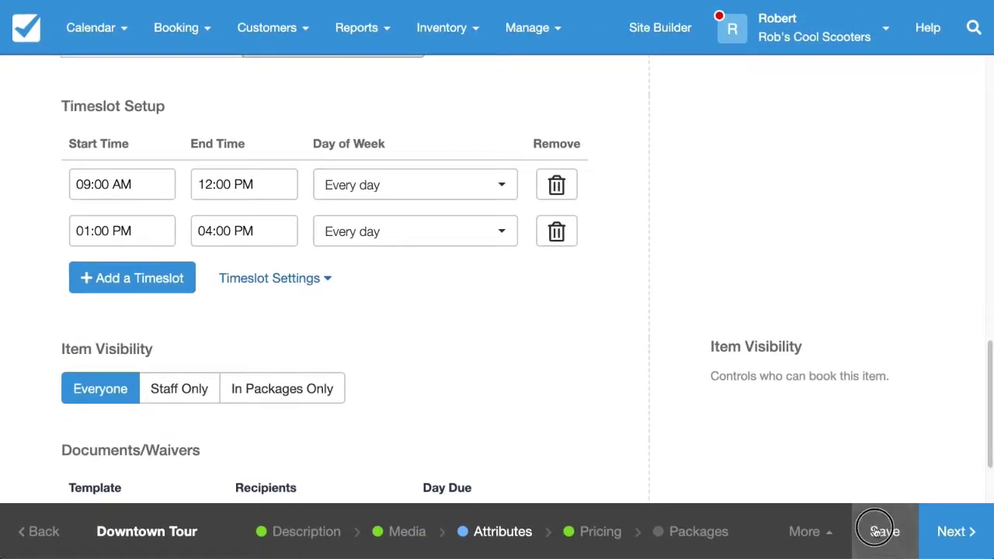
pyautogui.click(812, 533)
pyautogui.click(771, 415)
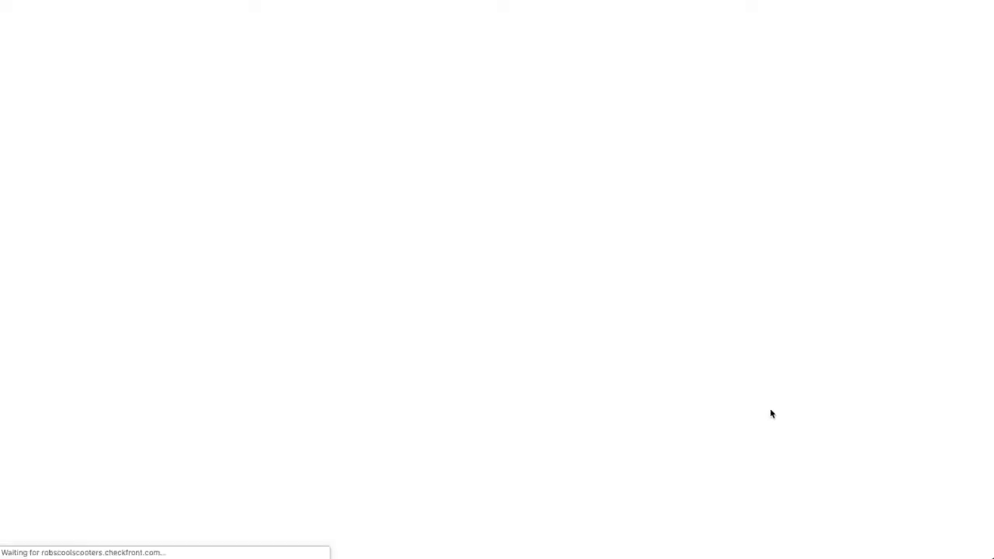
# In the booking preview, check both timeslots are offered for Sep 18, keeping 09:00 AM
pyautogui.click(349, 204)
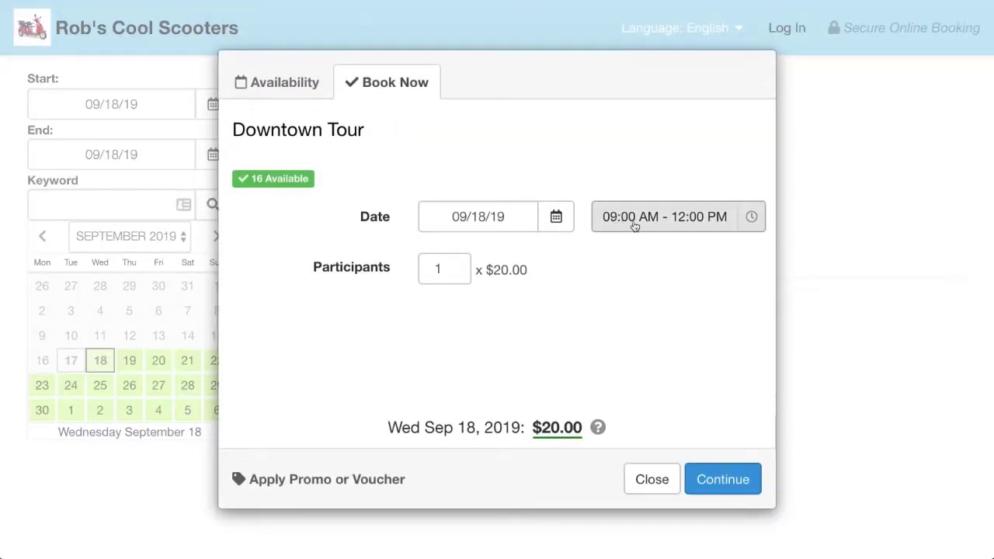
pyautogui.click(629, 215)
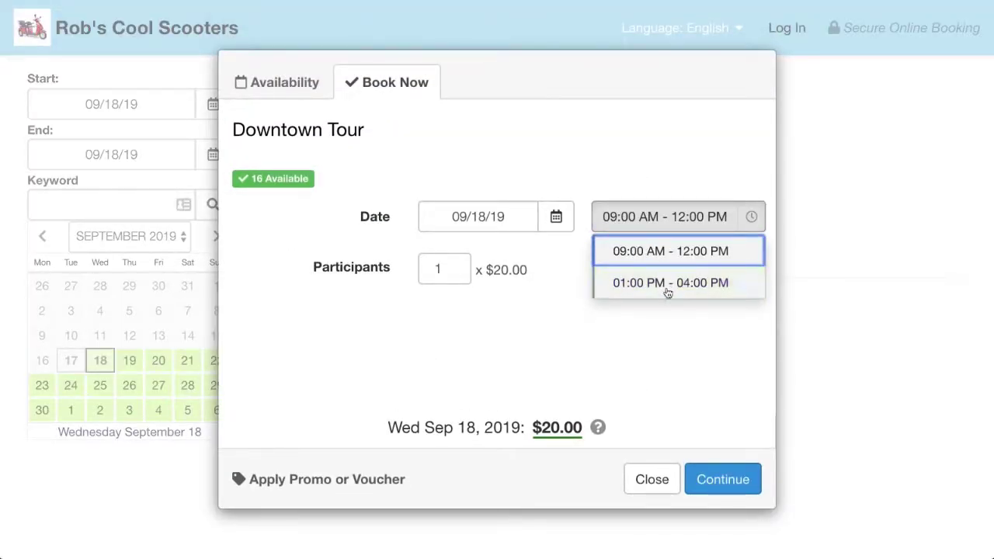
pyautogui.click(569, 325)
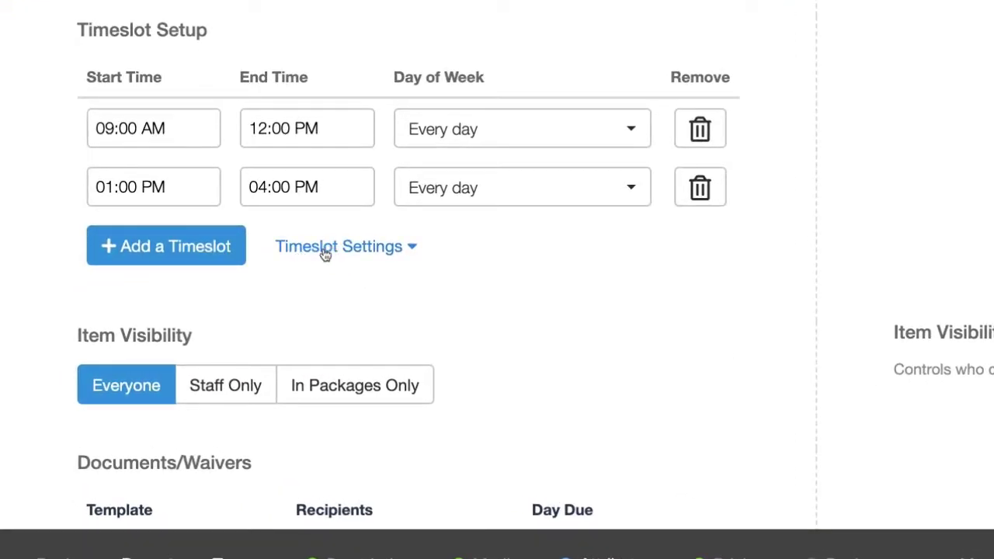
# Set Booking Display to Buttons, turn off Show End Times and Show Unavailable Slots, and save
pyautogui.click(333, 249)
pyautogui.scroll(-2, 369, 201)
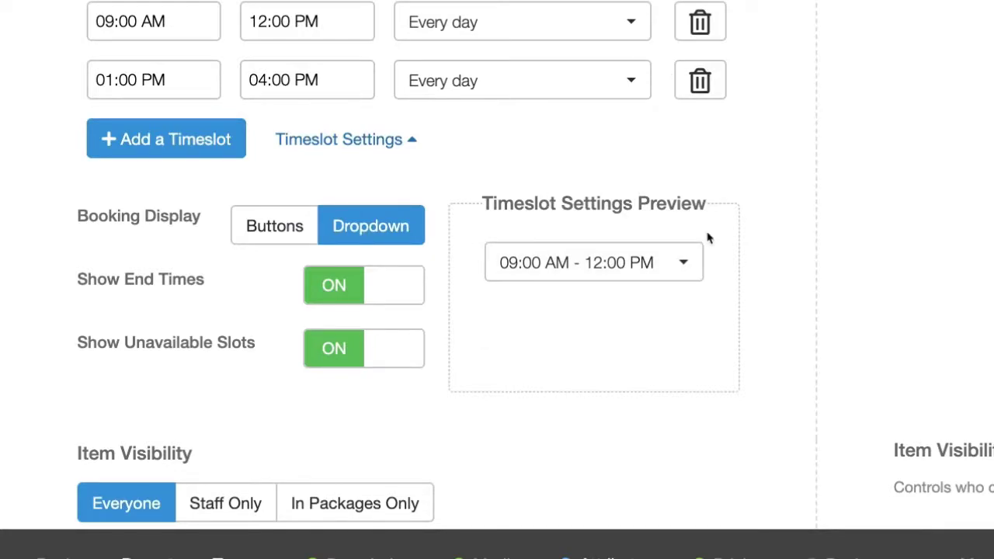
pyautogui.click(271, 229)
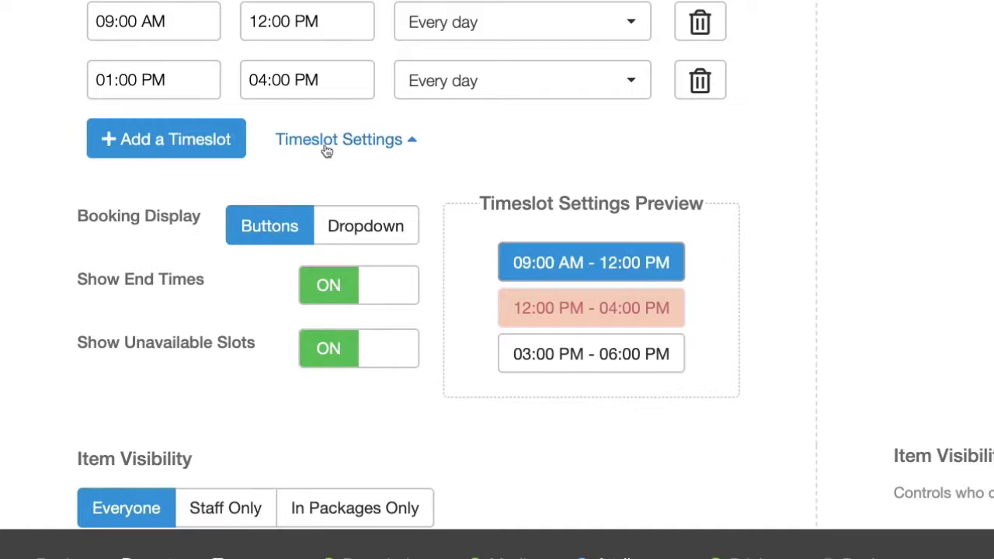
pyautogui.scroll(-1, 325, 152)
pyautogui.click(357, 287)
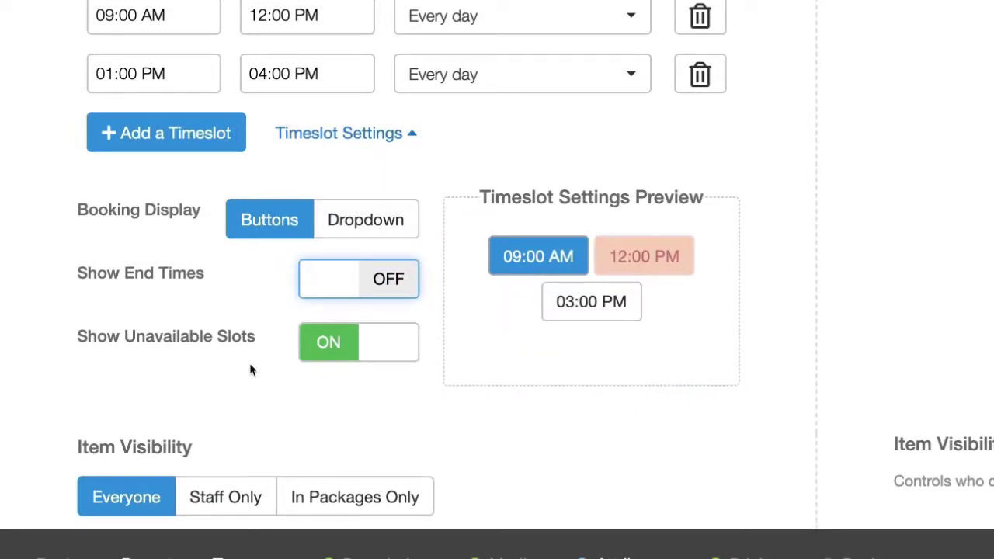
pyautogui.click(356, 349)
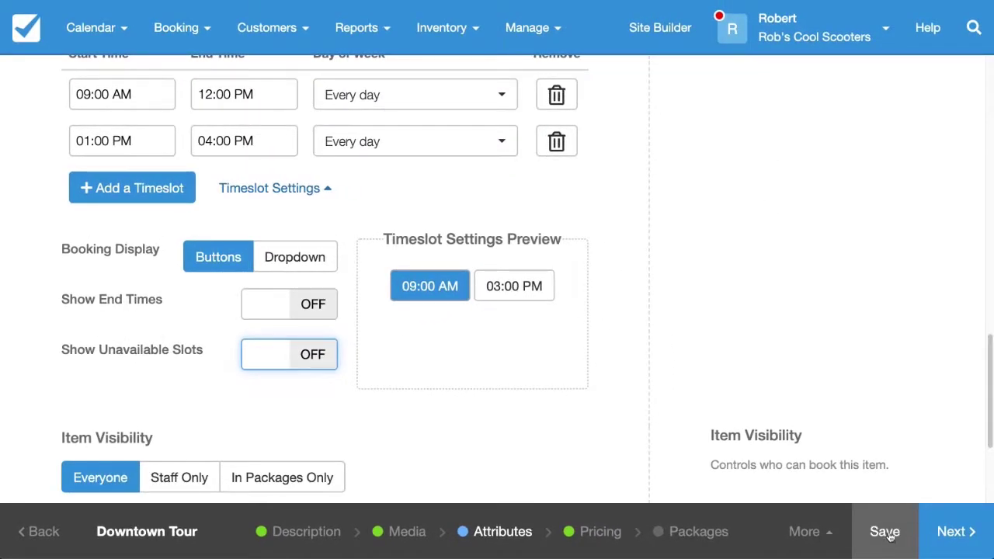
pyautogui.click(886, 533)
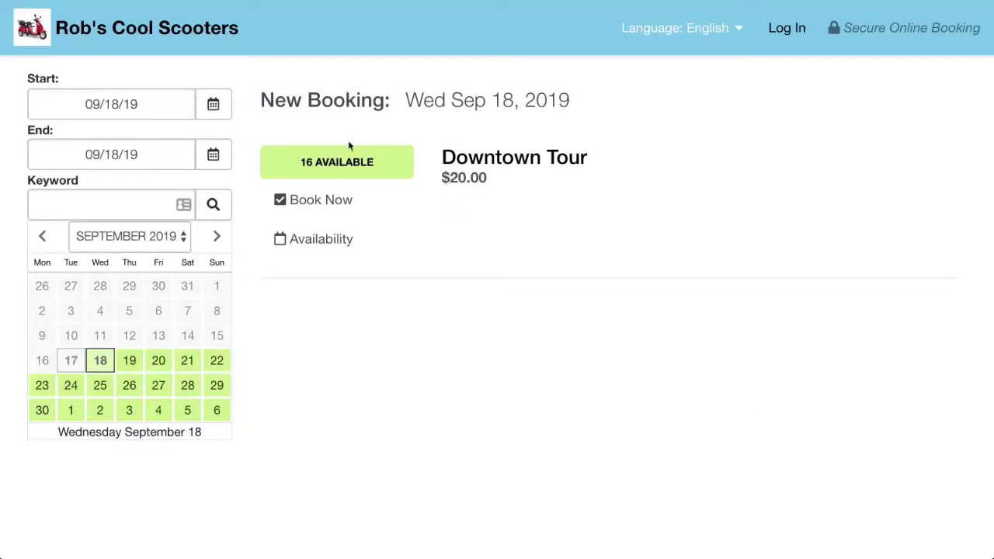
# Test the Downtown Tour booking form, trying the 01:00 PM and 09:00 AM timeslot buttons
pyautogui.click(333, 197)
pyautogui.click(520, 266)
pyautogui.click(460, 266)
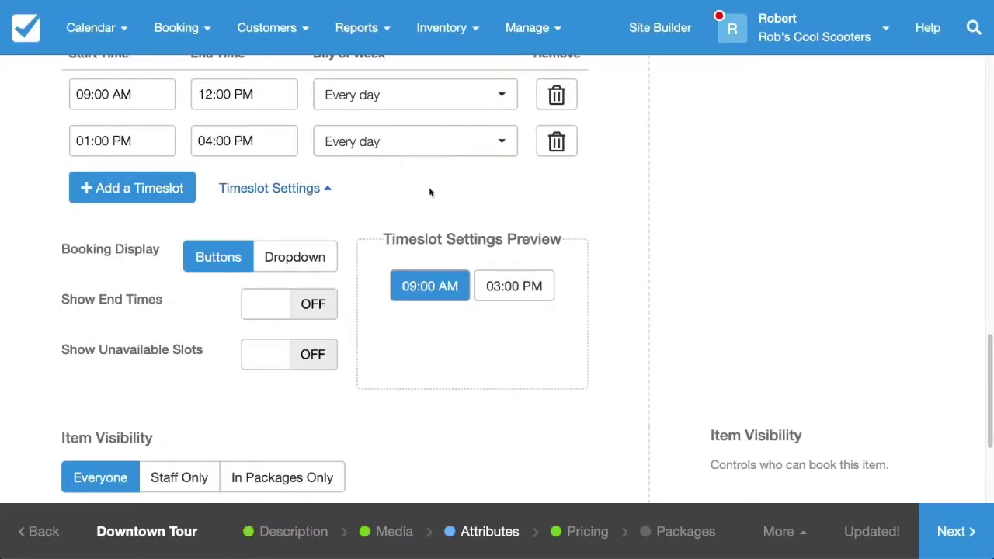
# Uncheck Monday through Friday on the afternoon timeslot so it reads Weekends, then preview online booking
pyautogui.scroll(3, 415, 181)
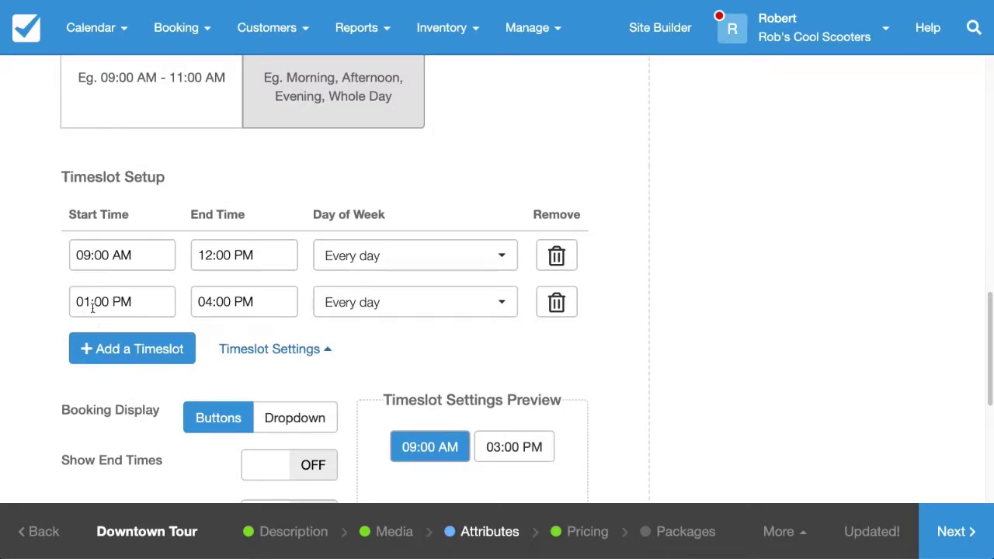
pyautogui.click(451, 302)
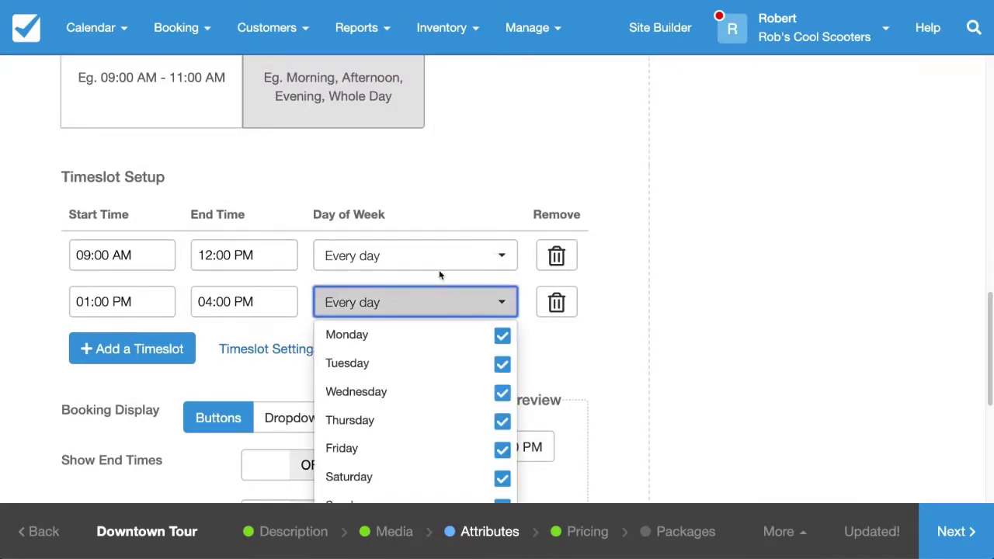
pyautogui.scroll(-2, 444, 278)
pyautogui.click(449, 253)
pyautogui.click(442, 279)
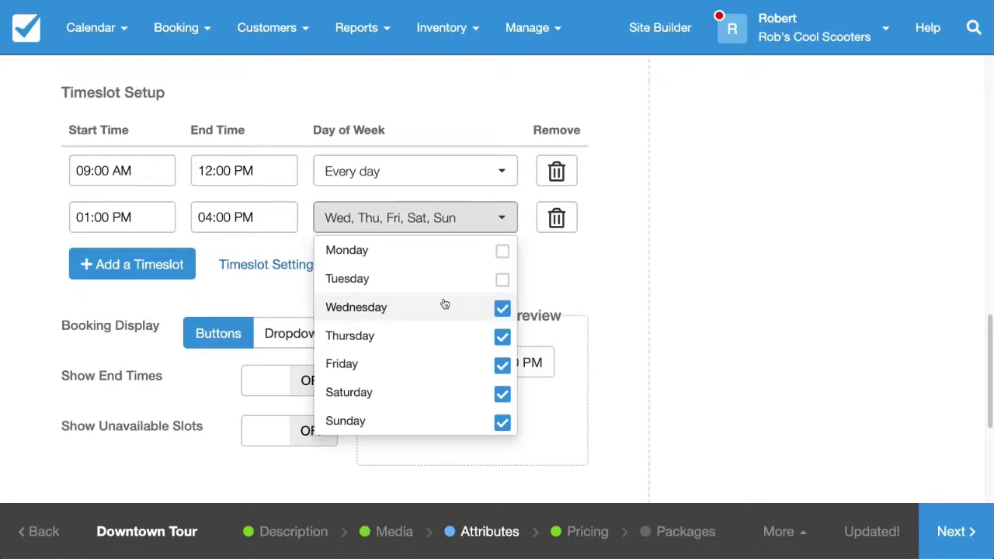
pyautogui.click(443, 307)
pyautogui.click(441, 336)
pyautogui.click(437, 362)
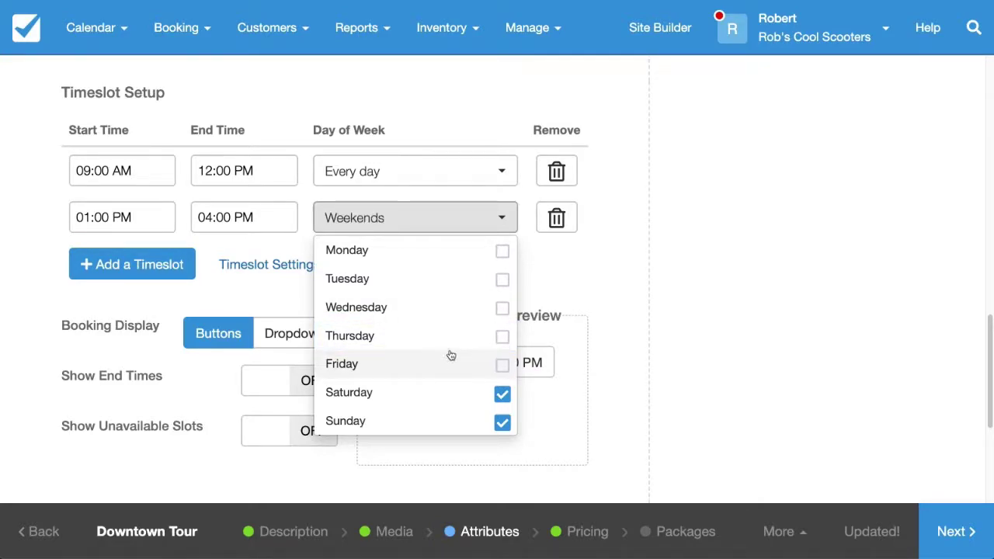
pyautogui.click(697, 288)
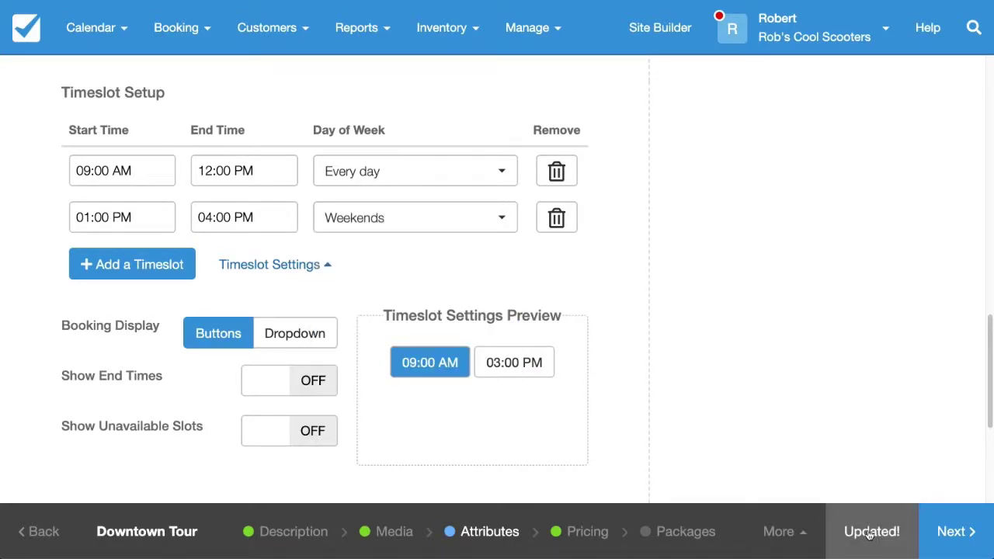
pyautogui.click(780, 532)
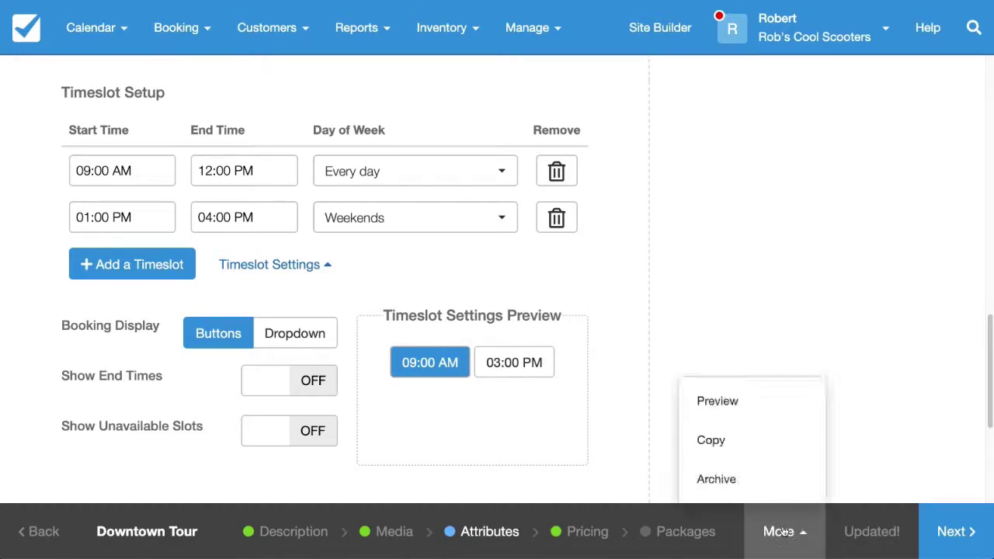
pyautogui.click(770, 402)
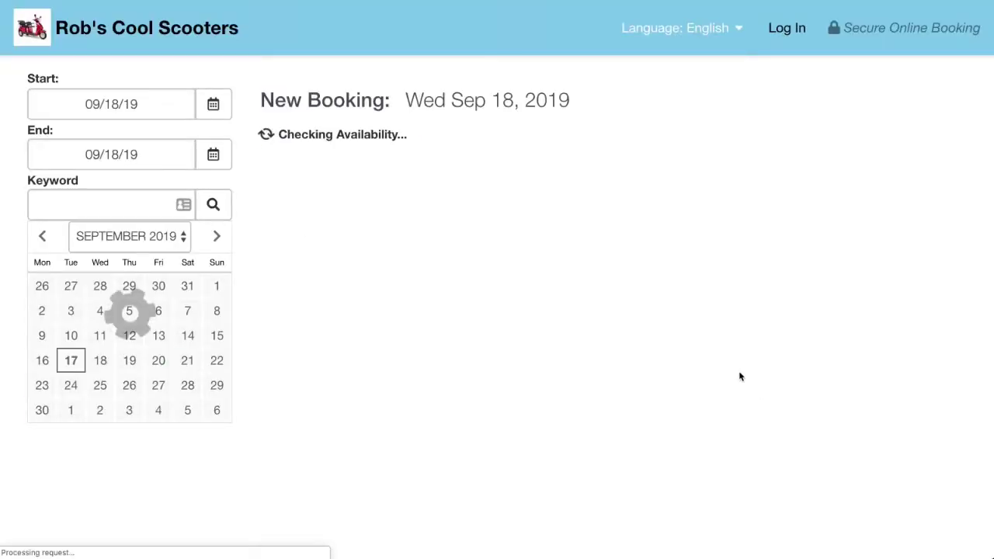
# Start booking the Downtown Tour in the preview and pick Saturday 09/21/19
pyautogui.click(324, 211)
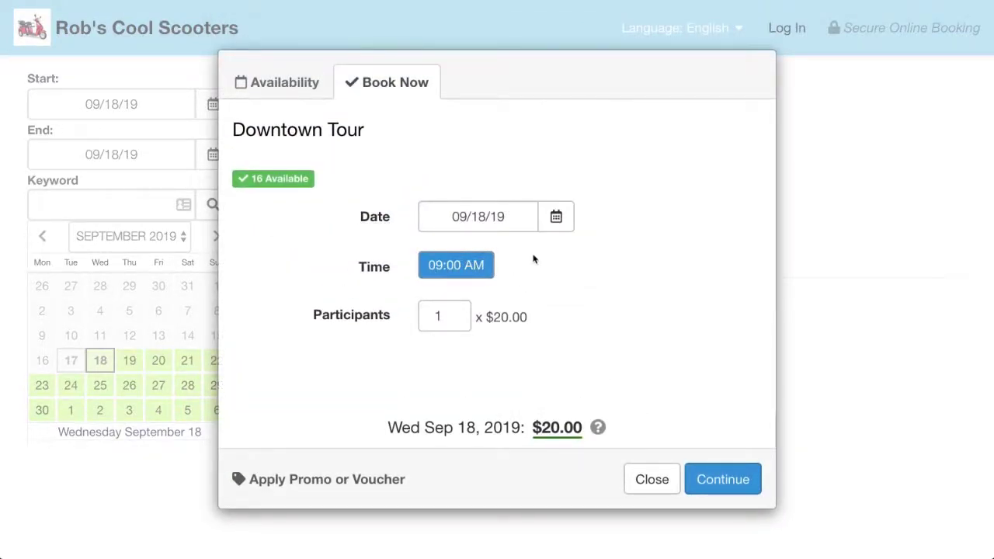
pyautogui.click(483, 220)
pyautogui.click(605, 352)
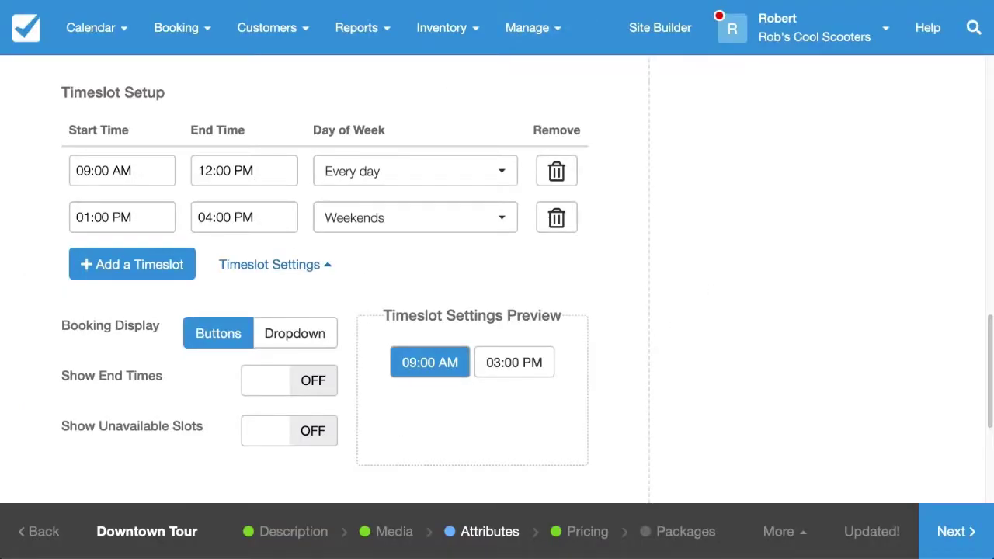
# Go to the Downtown Tour's Pricing step and open the Create New Item Event dropdown
pyautogui.click(588, 533)
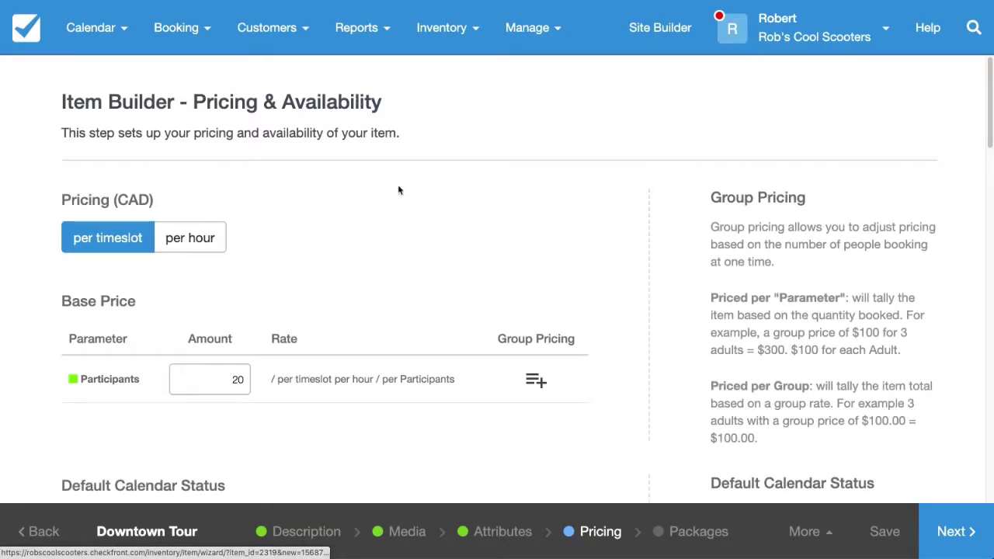
pyautogui.scroll(-10, 398, 189)
pyautogui.scroll(-8, 436, 191)
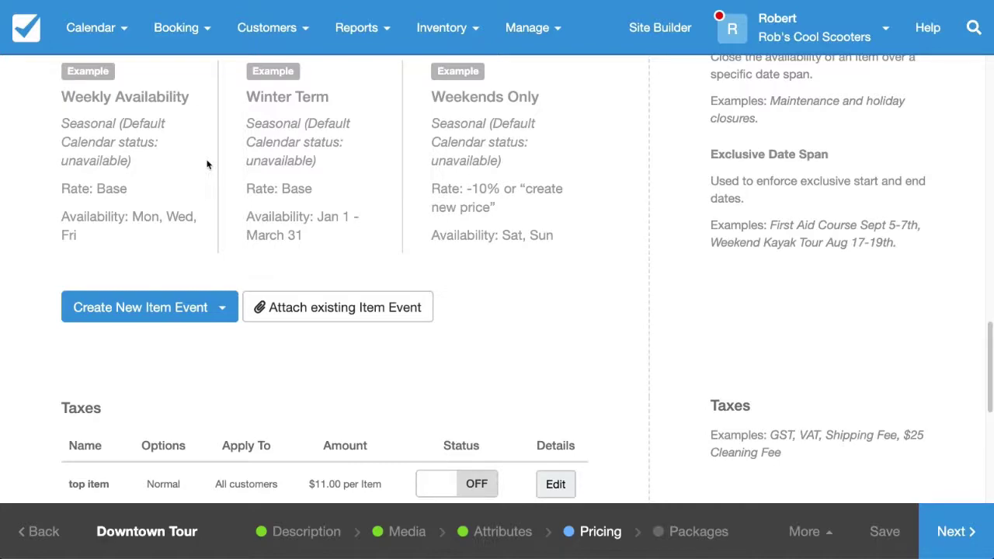
pyautogui.scroll(1, 360, 175)
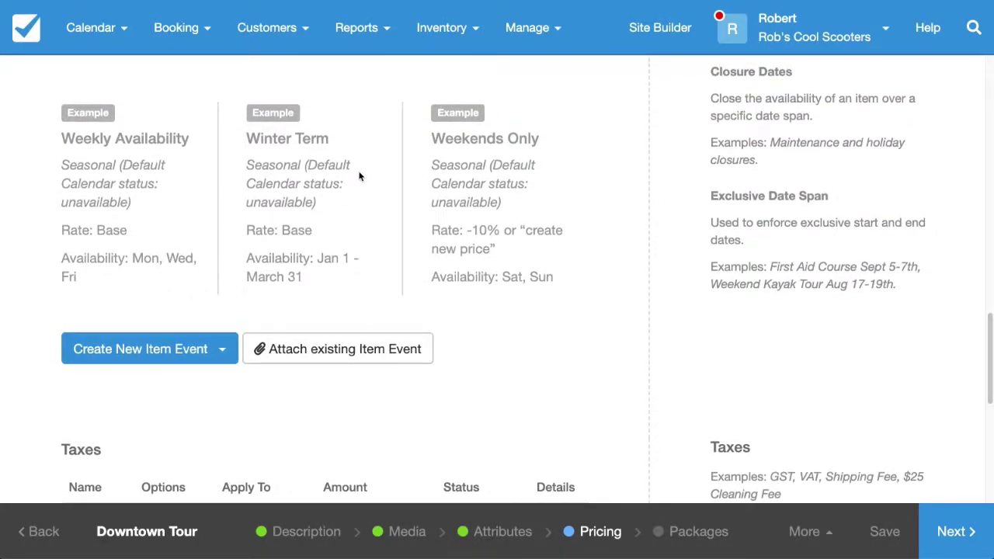
pyautogui.scroll(2, 369, 194)
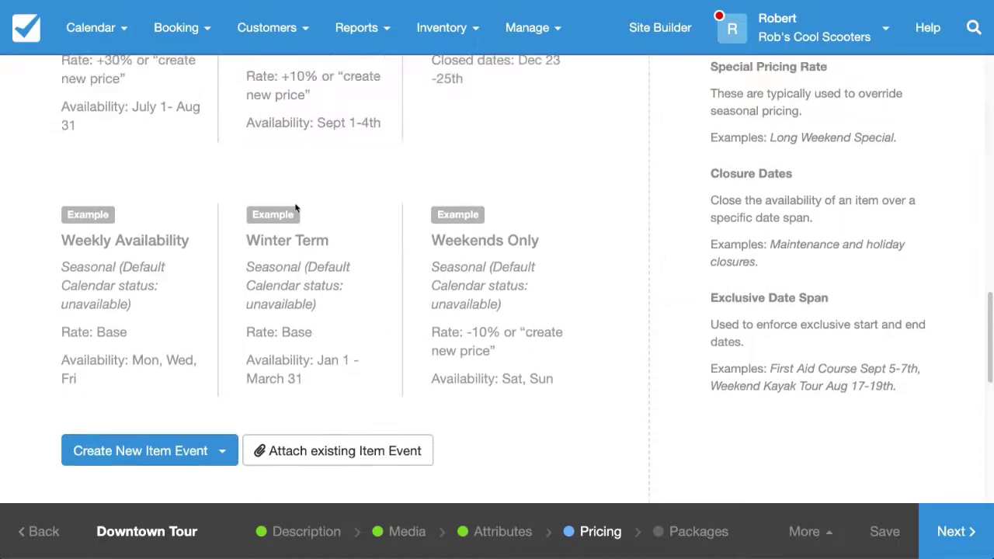
pyautogui.scroll(-1, 218, 202)
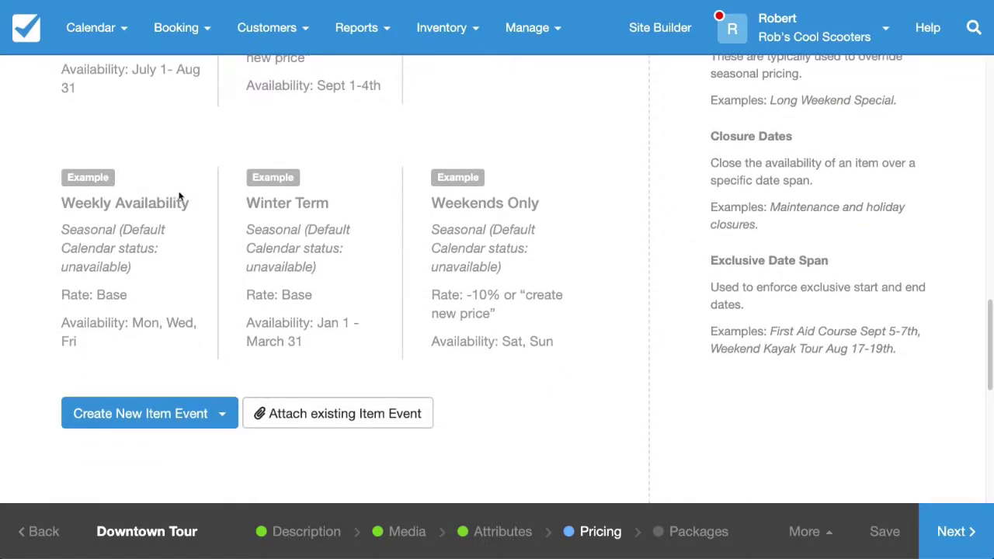
pyautogui.scroll(-3, 171, 389)
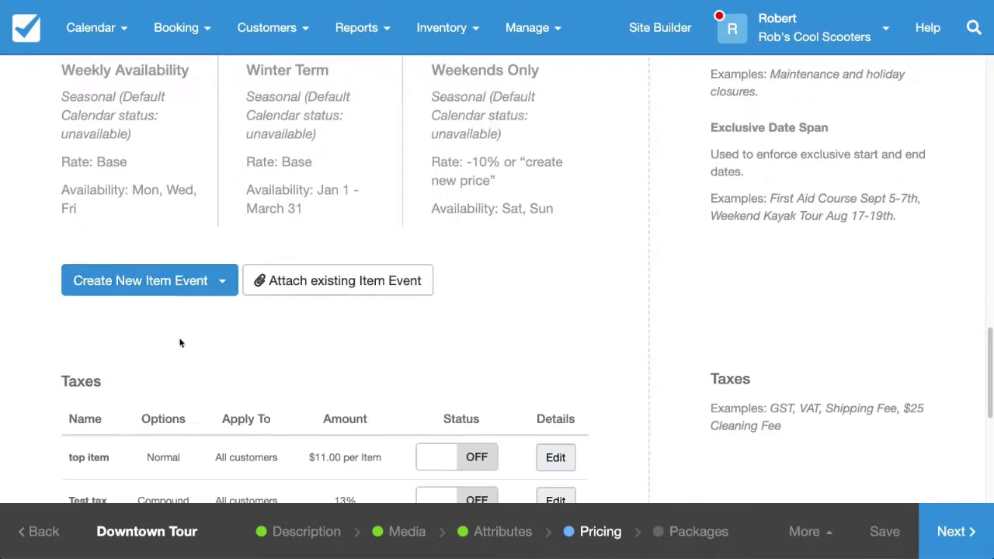
pyautogui.click(189, 281)
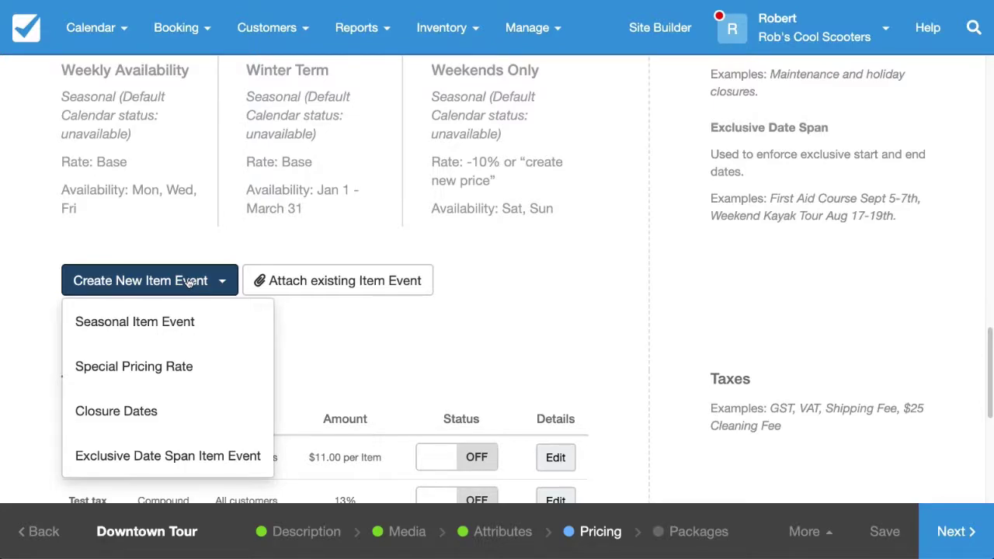
# Create a new special item event named 'Weekend Pricing'
pyautogui.click(134, 373)
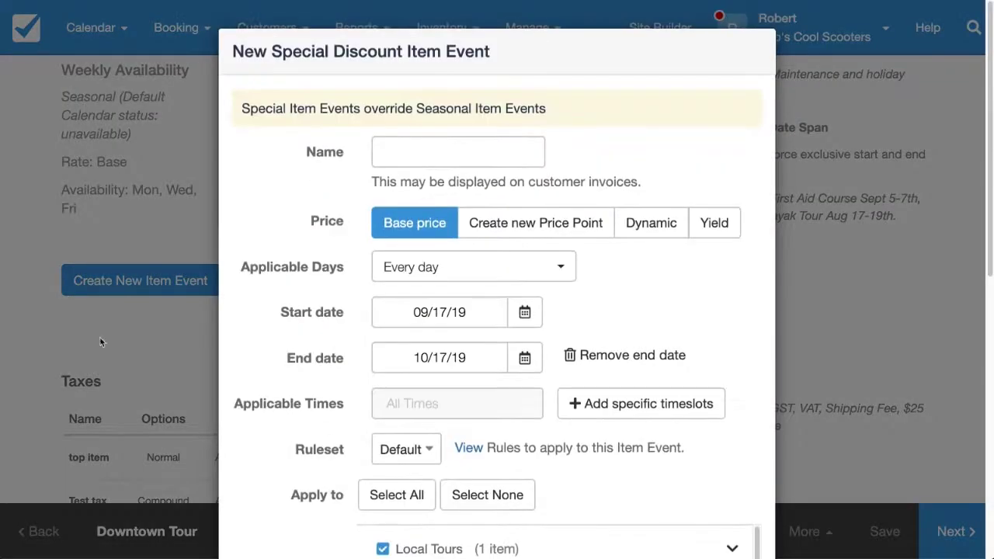
pyautogui.scroll(-1, 513, 101)
pyautogui.click(471, 67)
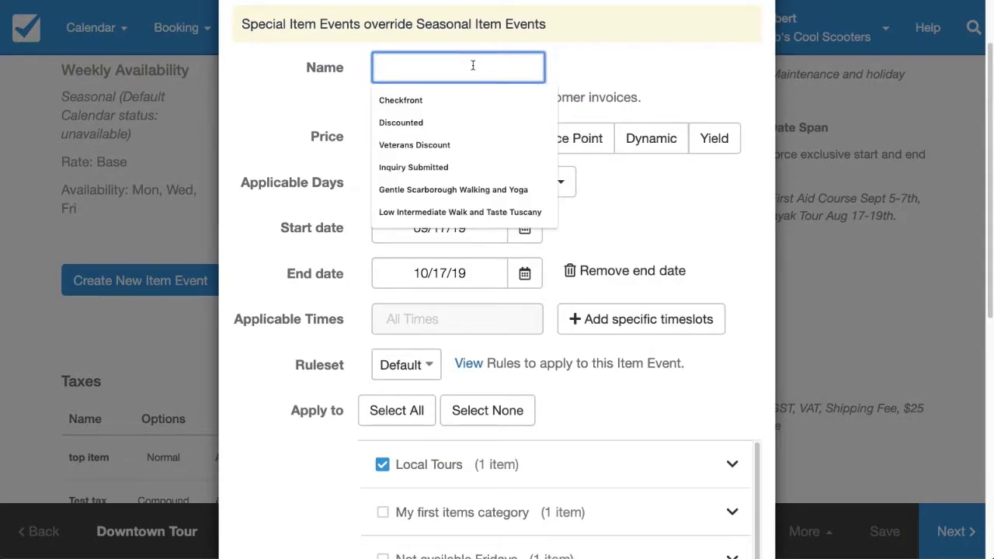
pyautogui.write('Weekend P')
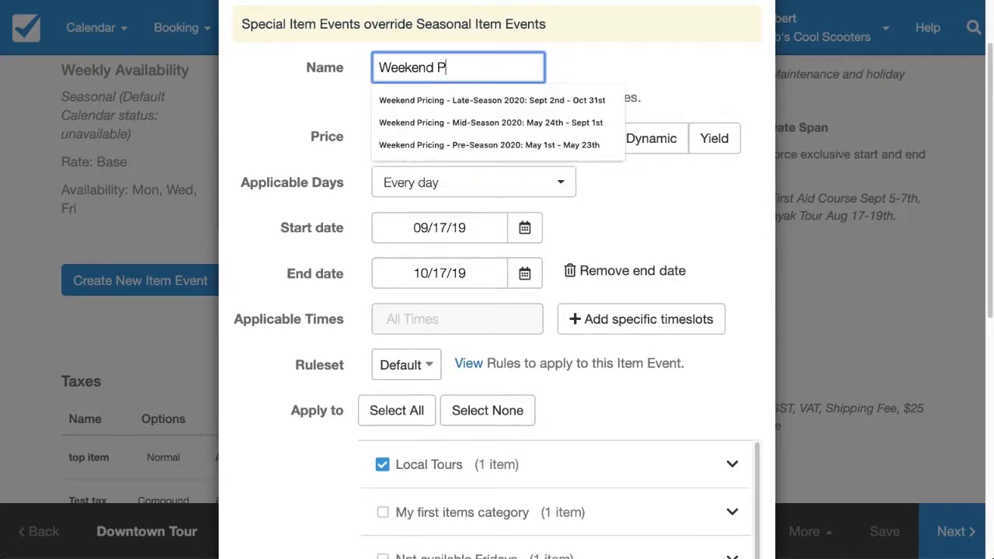
pyautogui.write('ricing')
pyautogui.click(649, 58)
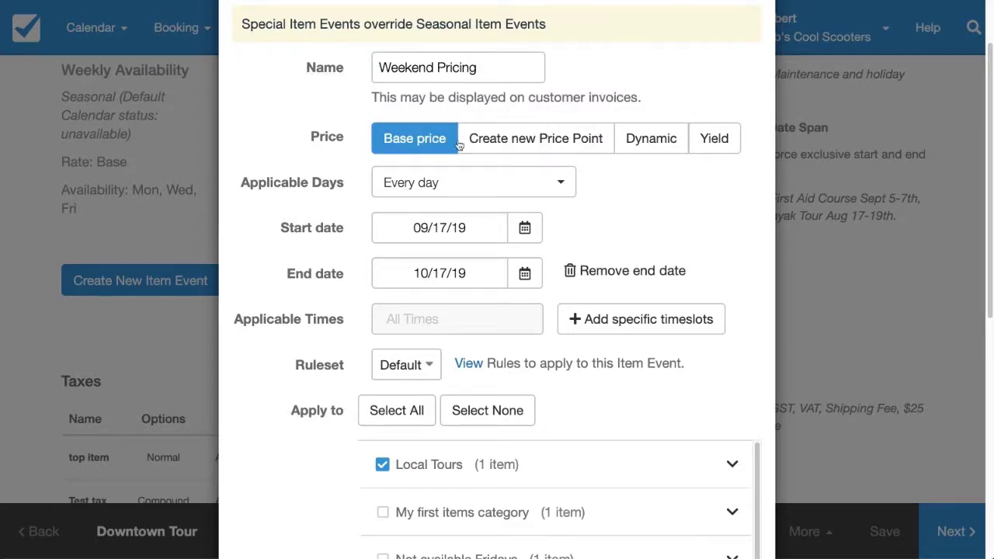
# Make the event price Dynamic with a Fixed Amount adjustment of +5
pyautogui.click(653, 144)
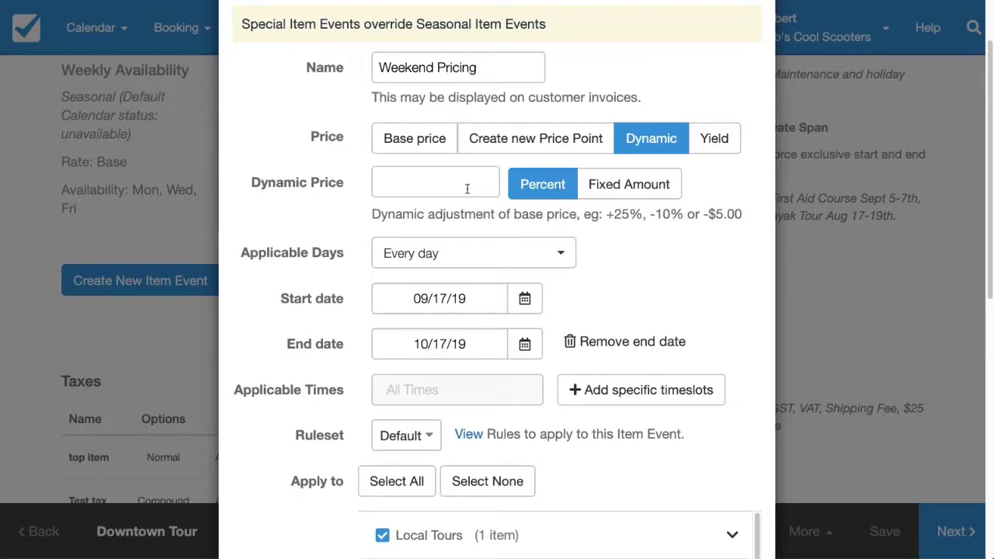
pyautogui.click(467, 188)
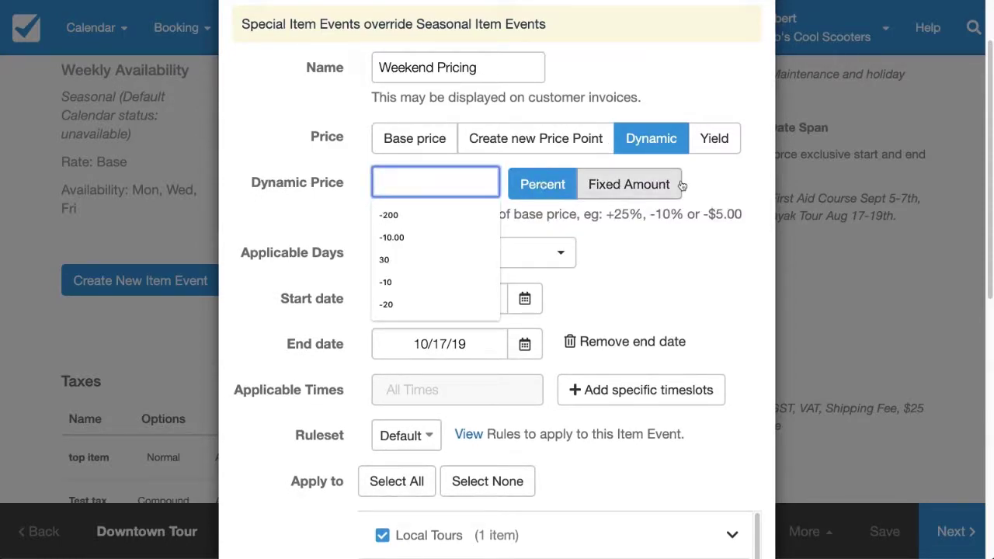
pyautogui.click(636, 185)
pyautogui.click(474, 182)
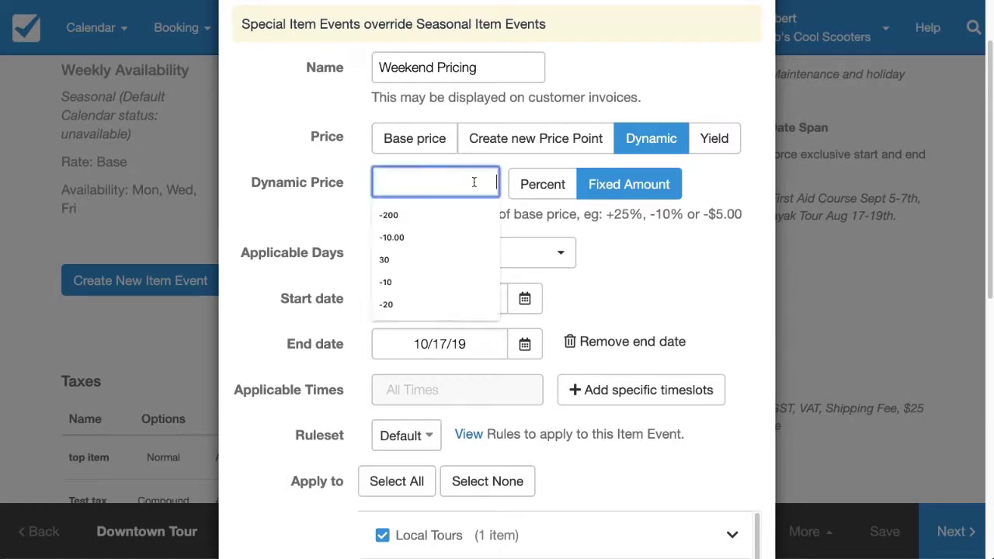
pyautogui.press('Escape')
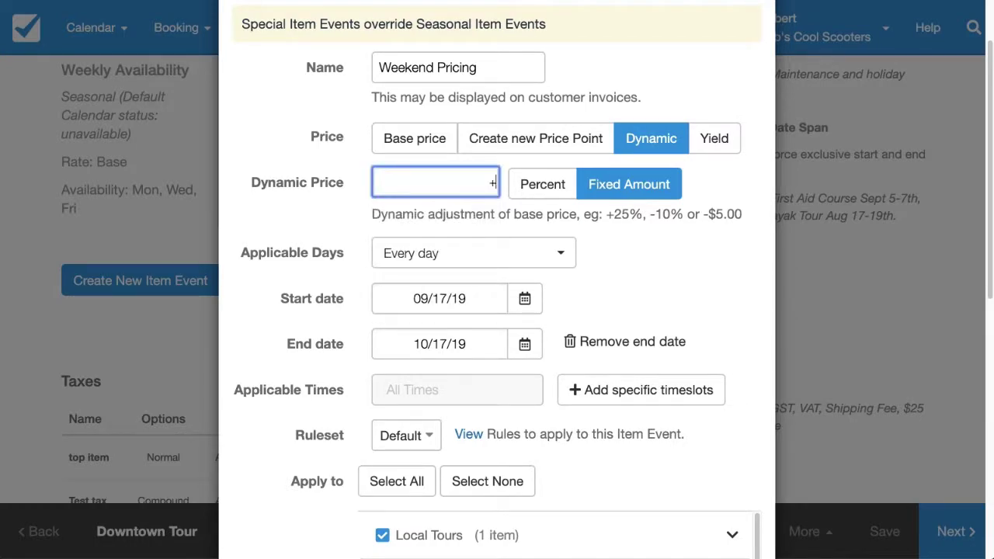
pyautogui.write('+5')
pyautogui.scroll(-3, 384, 164)
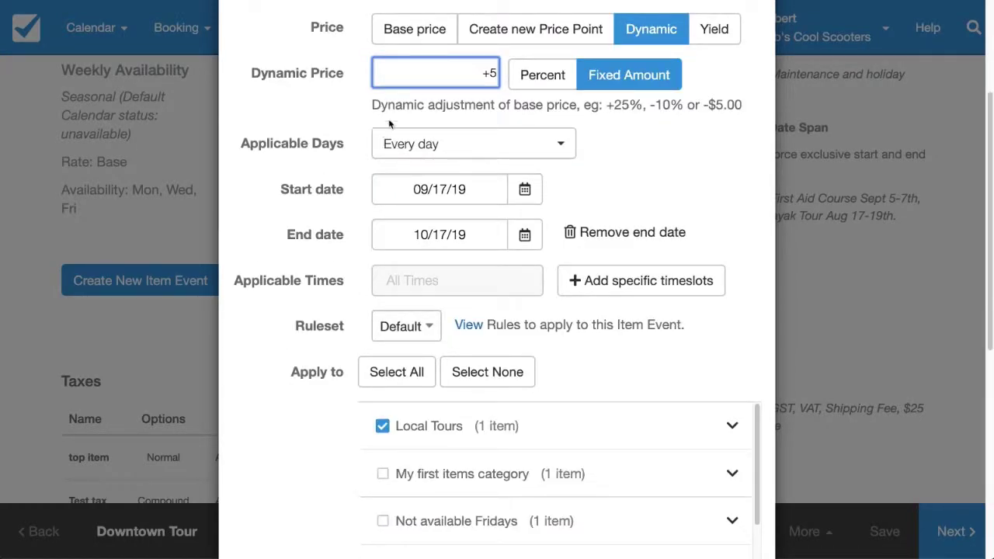
pyautogui.scroll(2, 370, 141)
pyautogui.click(524, 237)
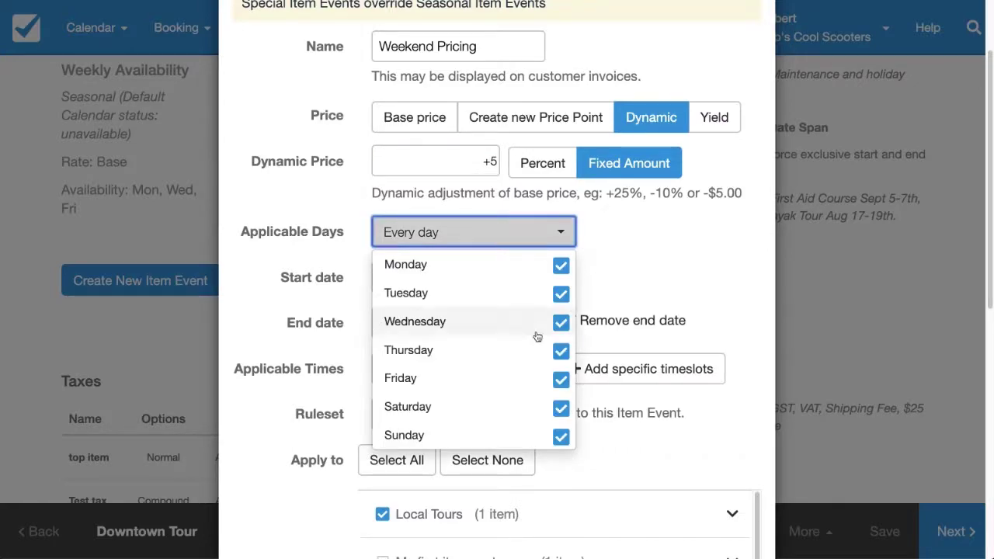
# Uncheck Monday through Friday so Weekend Pricing applies only on Saturday and Sunday
pyautogui.click(525, 268)
pyautogui.click(524, 293)
pyautogui.click(519, 322)
pyautogui.click(513, 350)
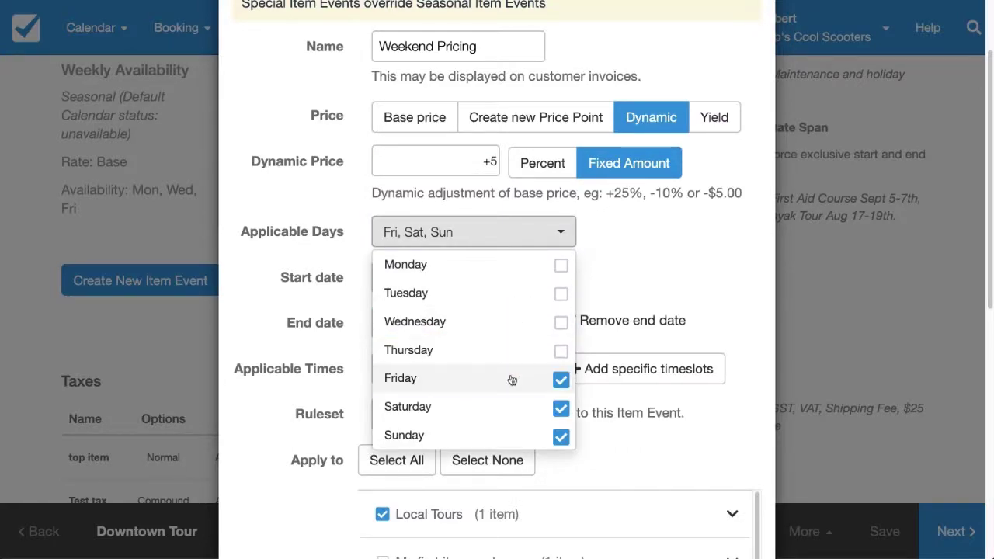
pyautogui.click(508, 378)
pyautogui.click(681, 252)
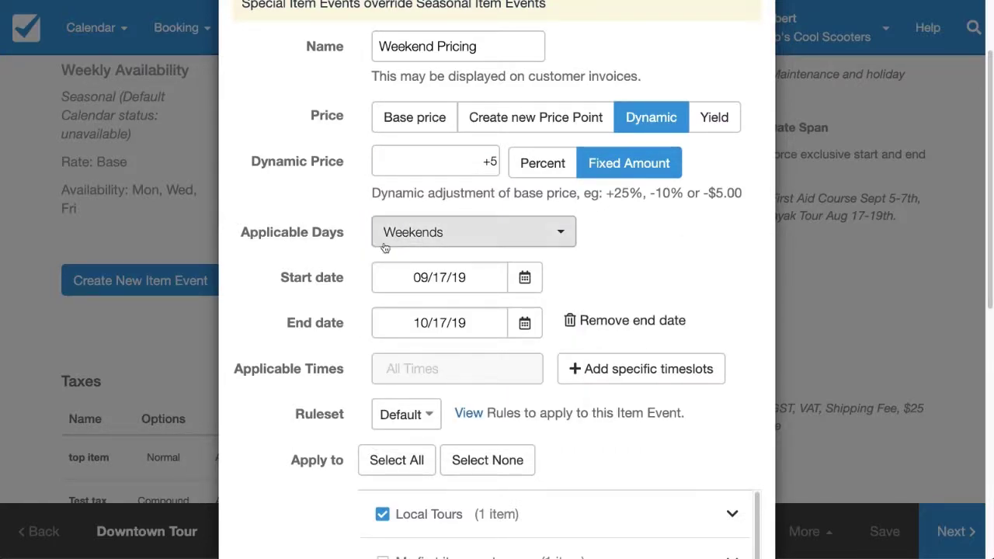
# Change the start date to 09/17/10 and remove the end date
pyautogui.click(483, 281)
pyautogui.press('BackSpace')
pyautogui.write('0')
pyautogui.click(610, 260)
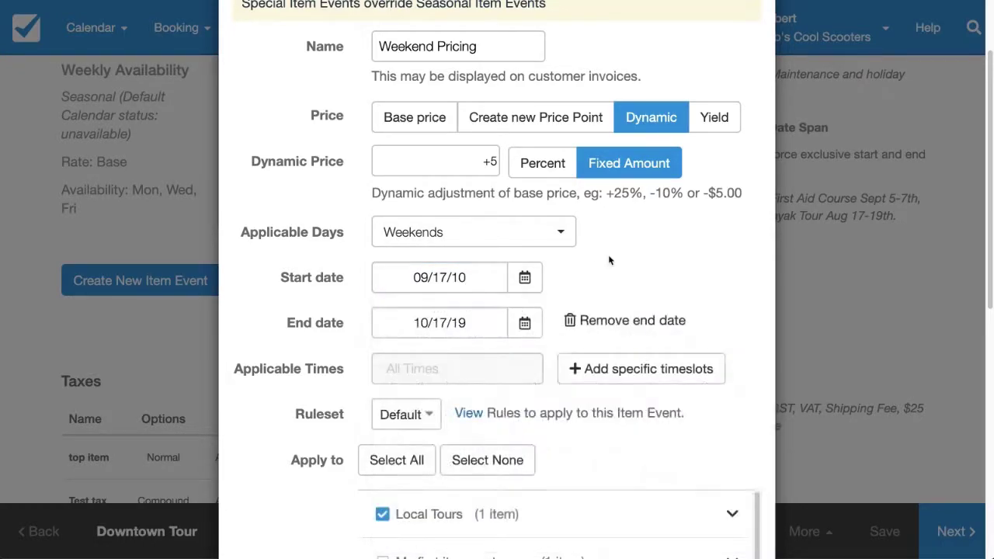
pyautogui.click(627, 321)
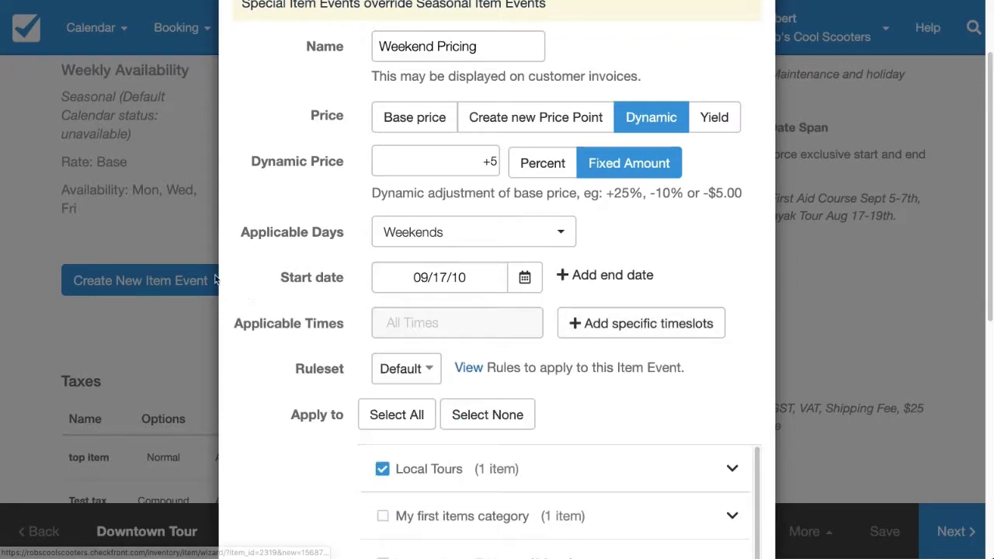
# Check the Local Tours category and save the Weekend Pricing event
pyautogui.scroll(-3, 256, 279)
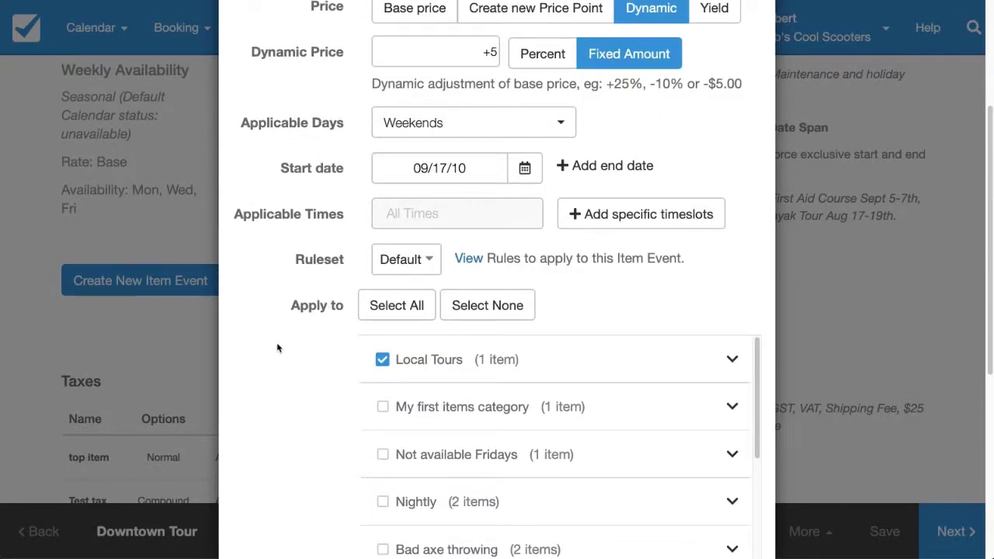
pyautogui.scroll(-1, 326, 356)
pyautogui.click(629, 338)
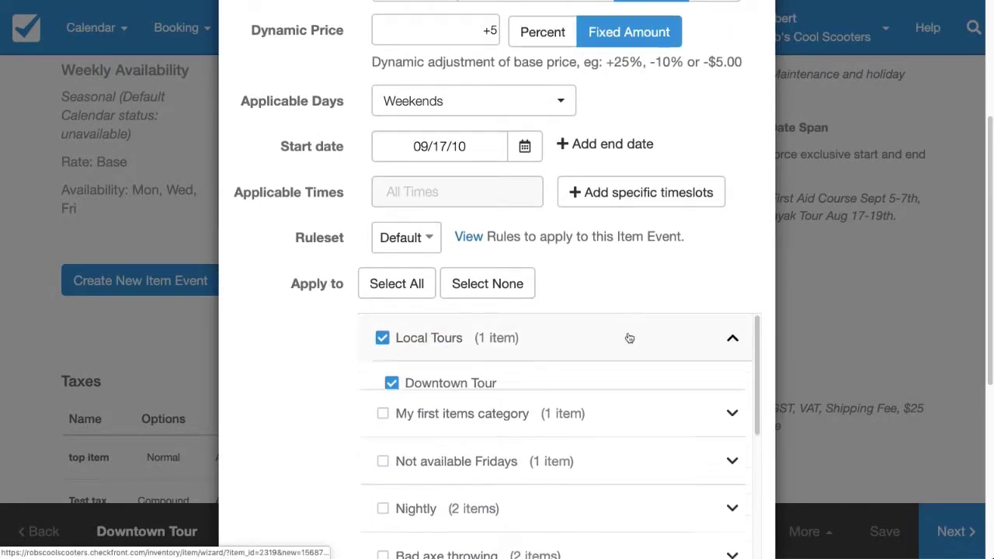
pyautogui.click(625, 338)
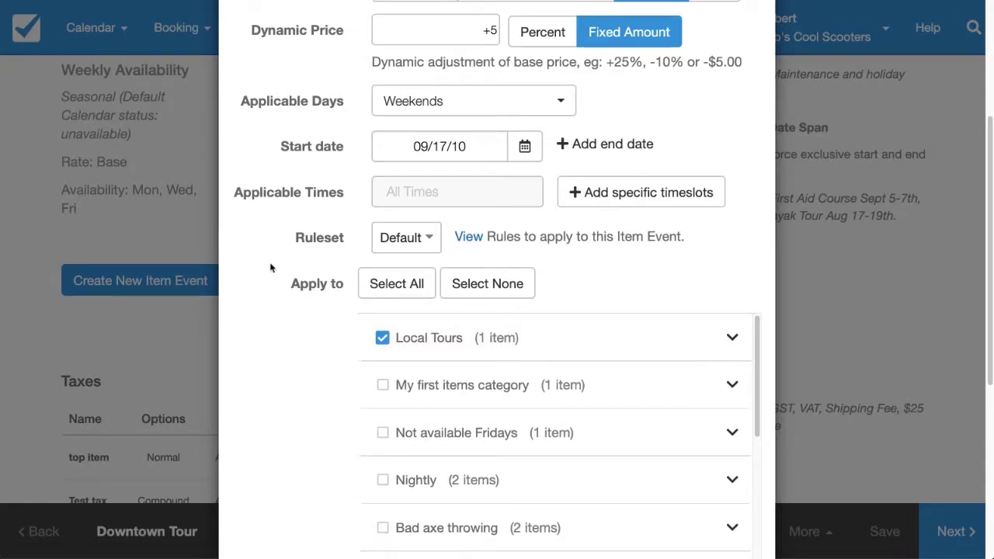
pyautogui.scroll(-10, 272, 267)
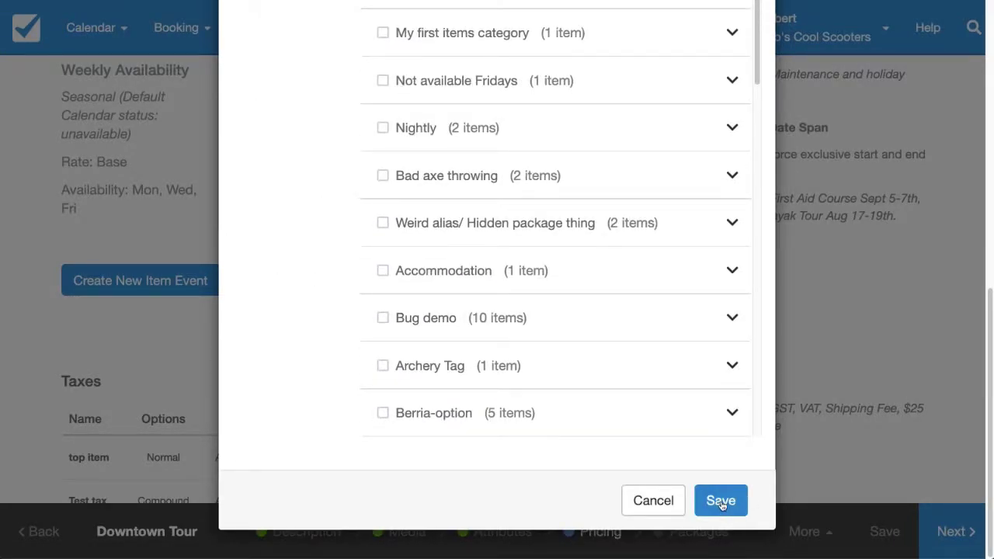
pyautogui.click(720, 502)
# Preview Downtown Tour's booking page and pick Saturday September 21 to see the $25.00 price
pyautogui.scroll(4, 288, 187)
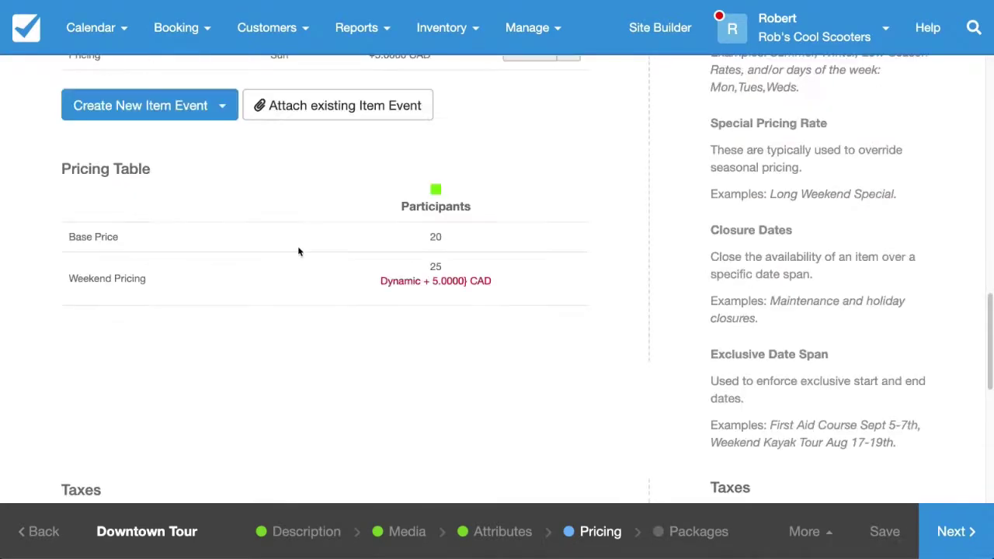
pyautogui.scroll(10, 307, 283)
pyautogui.scroll(-2, 324, 273)
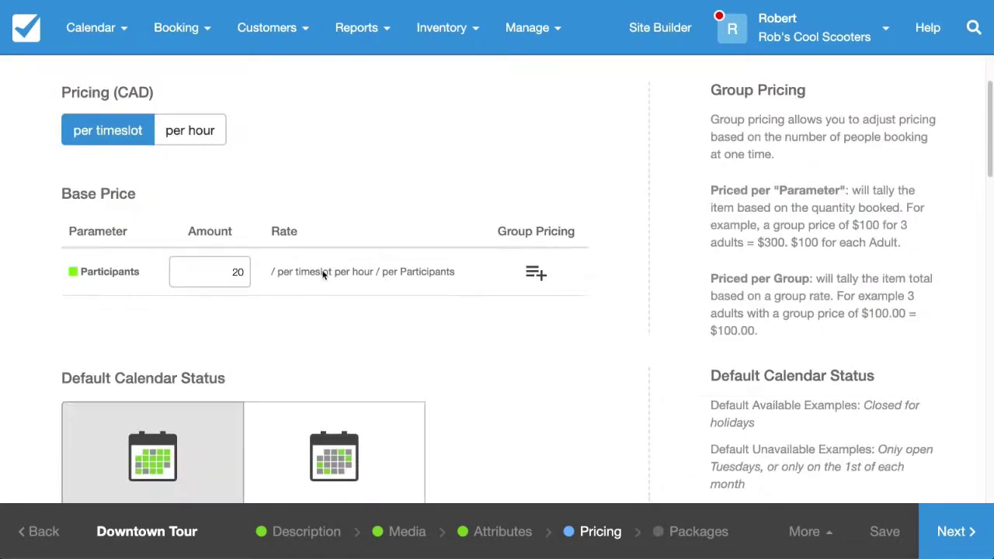
pyautogui.click(812, 532)
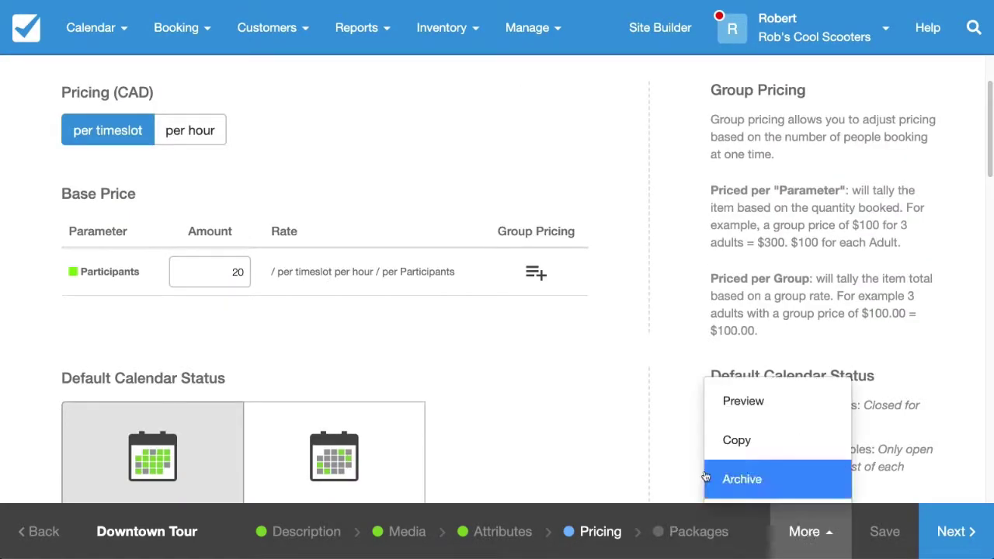
pyautogui.click(746, 402)
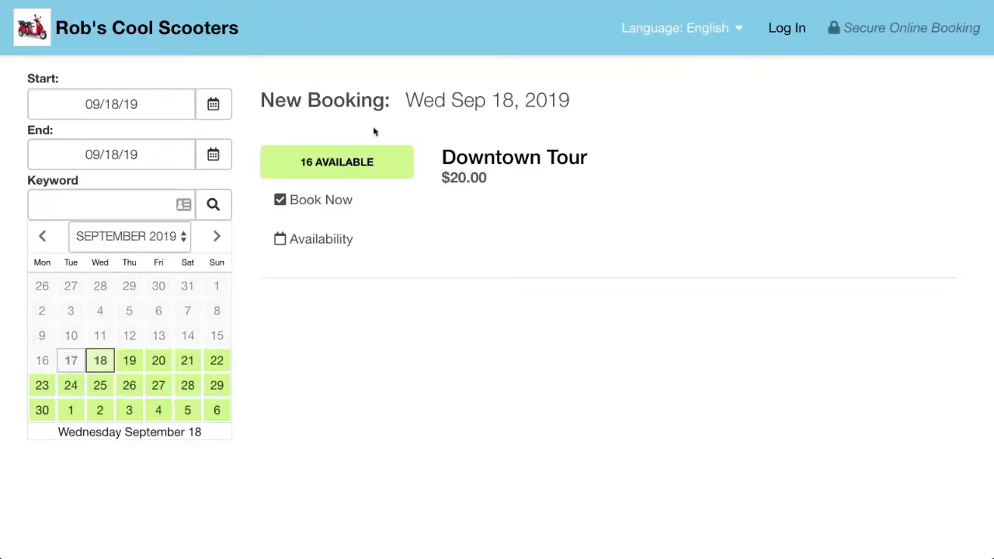
pyautogui.click(338, 210)
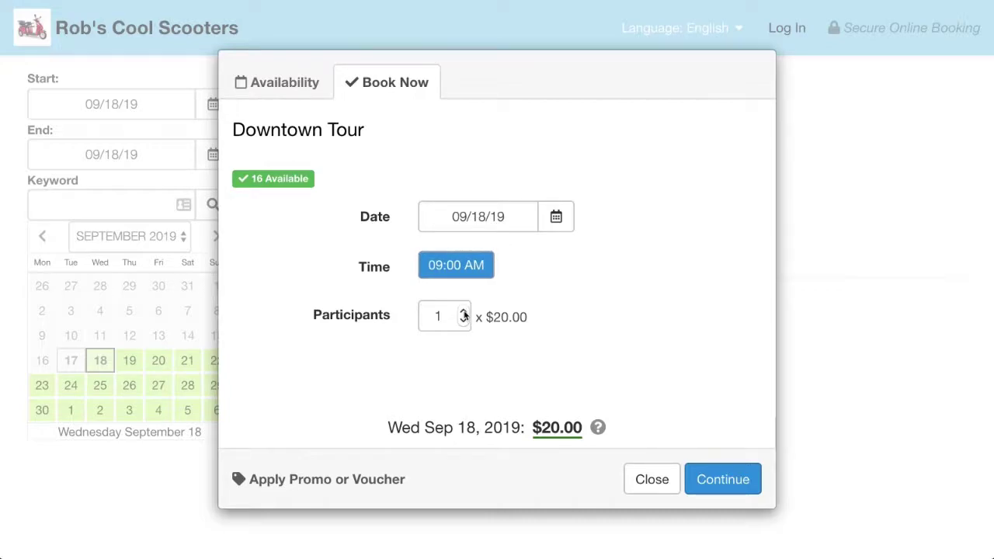
pyautogui.click(486, 216)
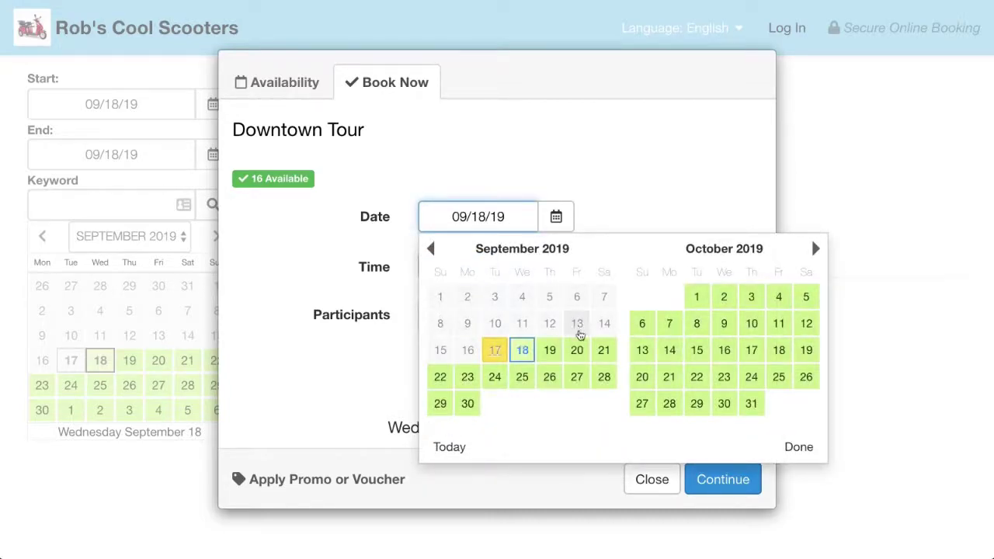
pyautogui.click(600, 354)
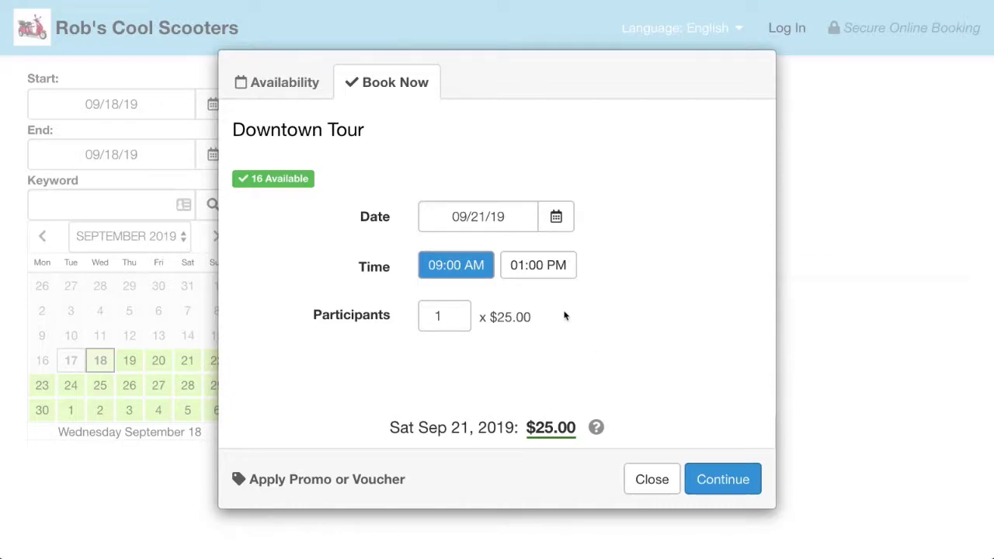